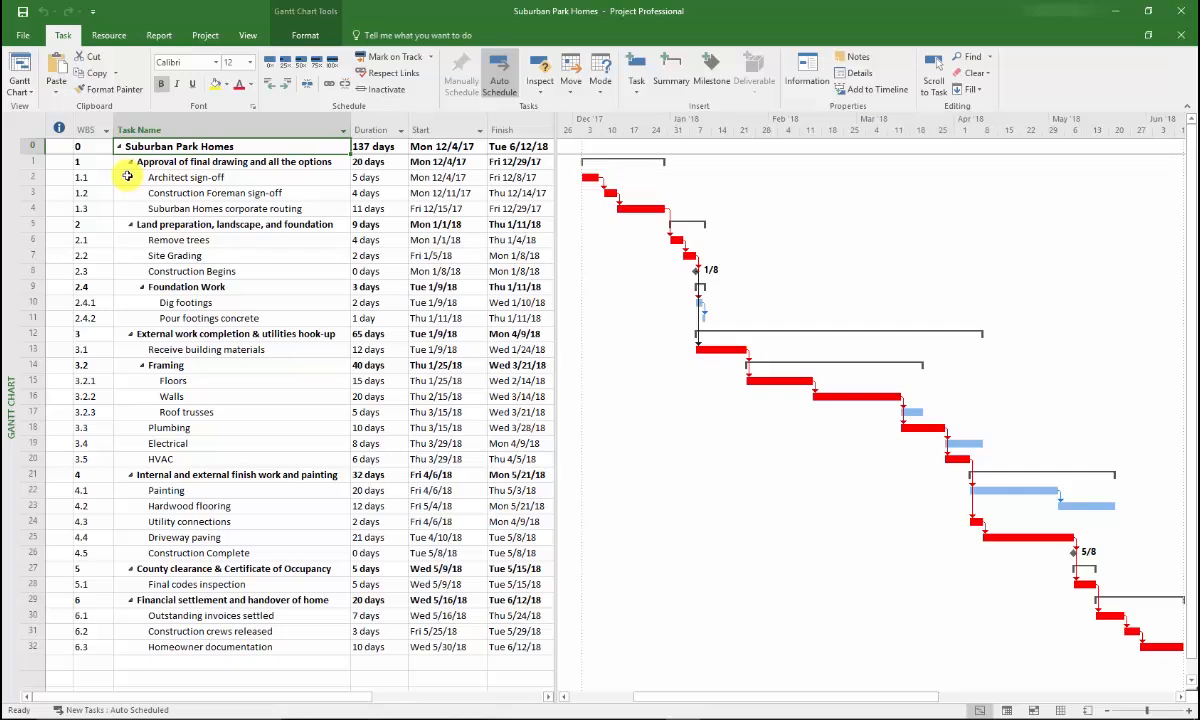
Switch to the Resource Sheet view and enter the first resource's name in the first row
left_click(248, 37)
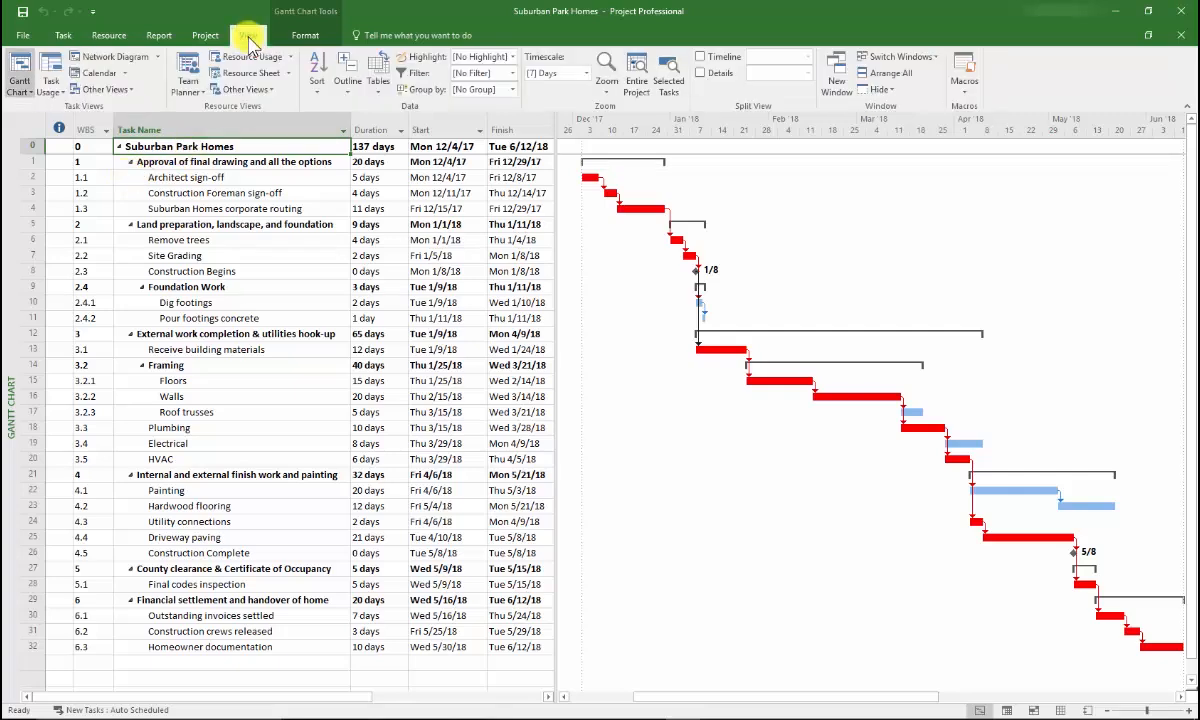
left_click(248, 73)
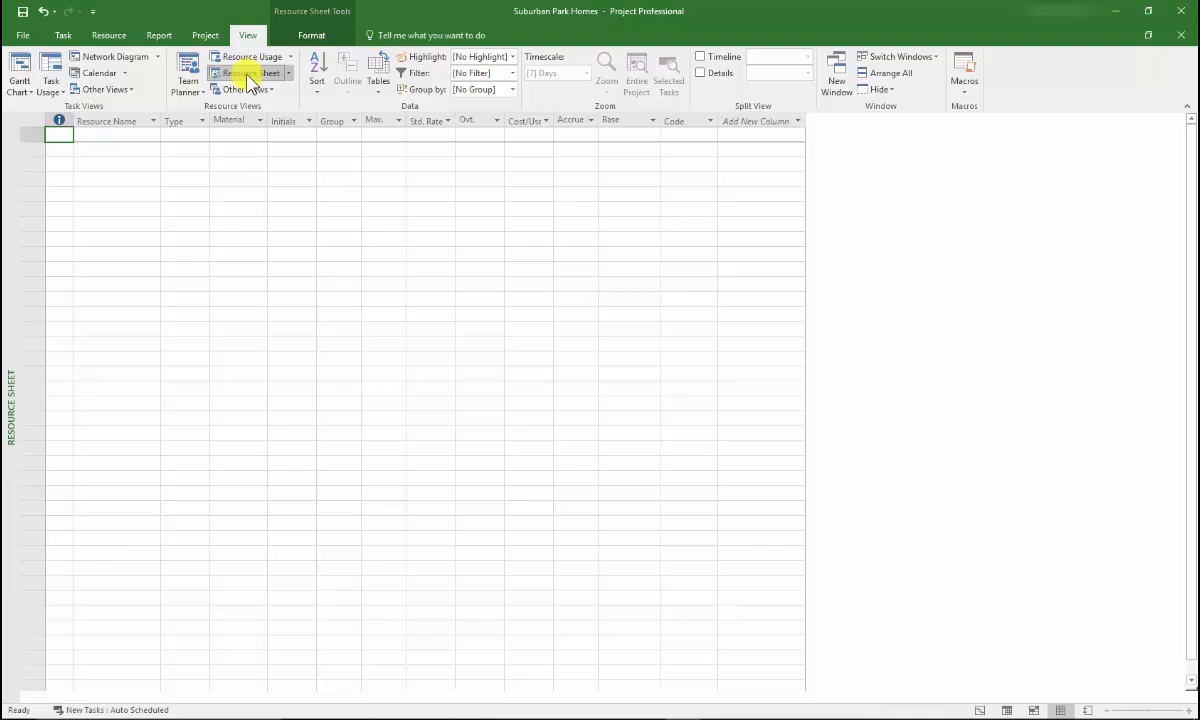
left_click(105, 135)
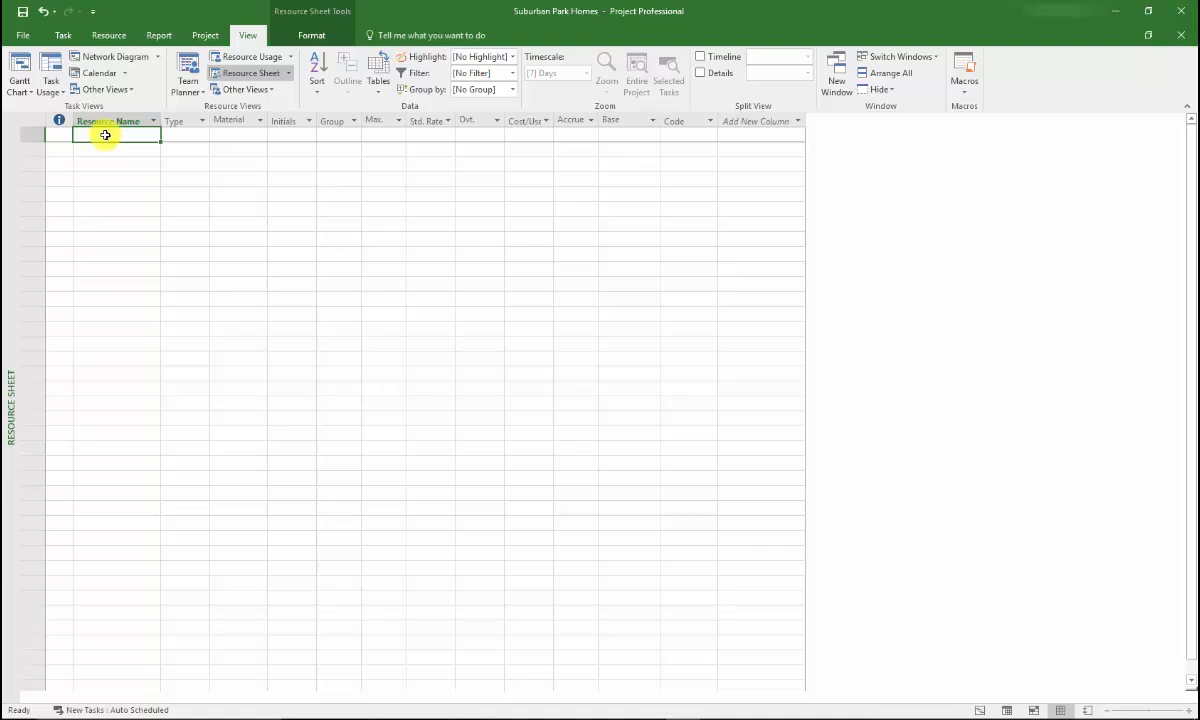
type("Bruce")
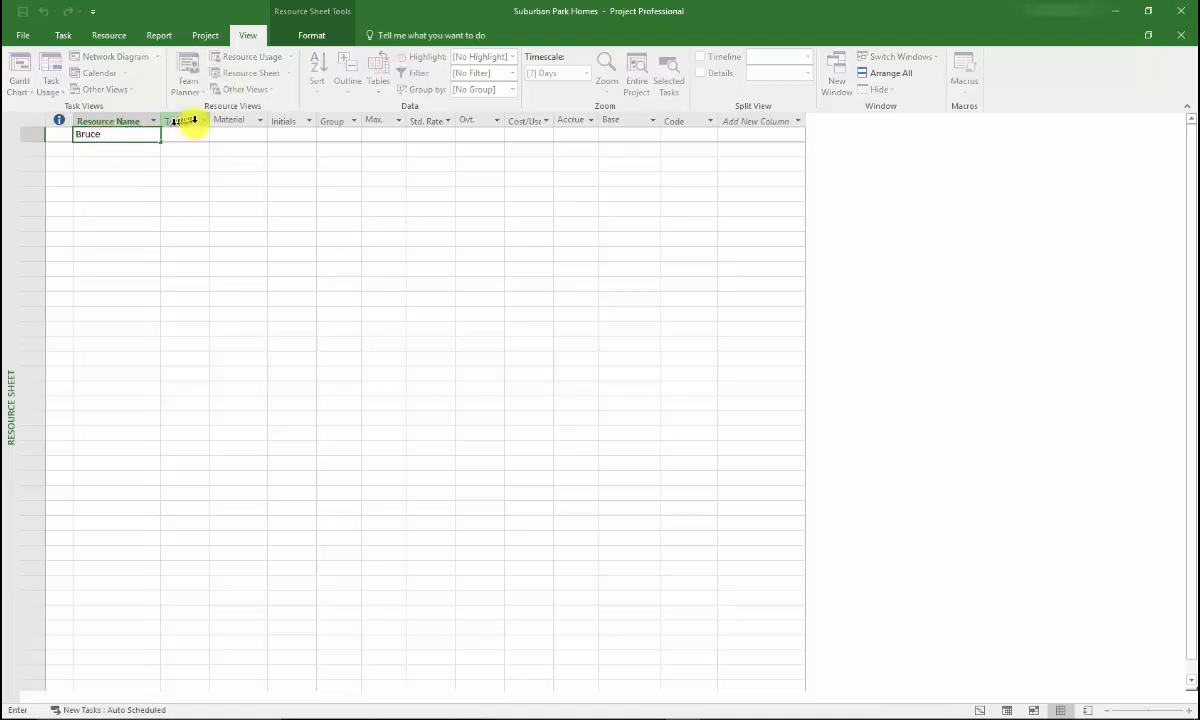
Give the first resource the initials BF and set its maximum units to 75%
left_click(284, 134)
left_click(285, 136)
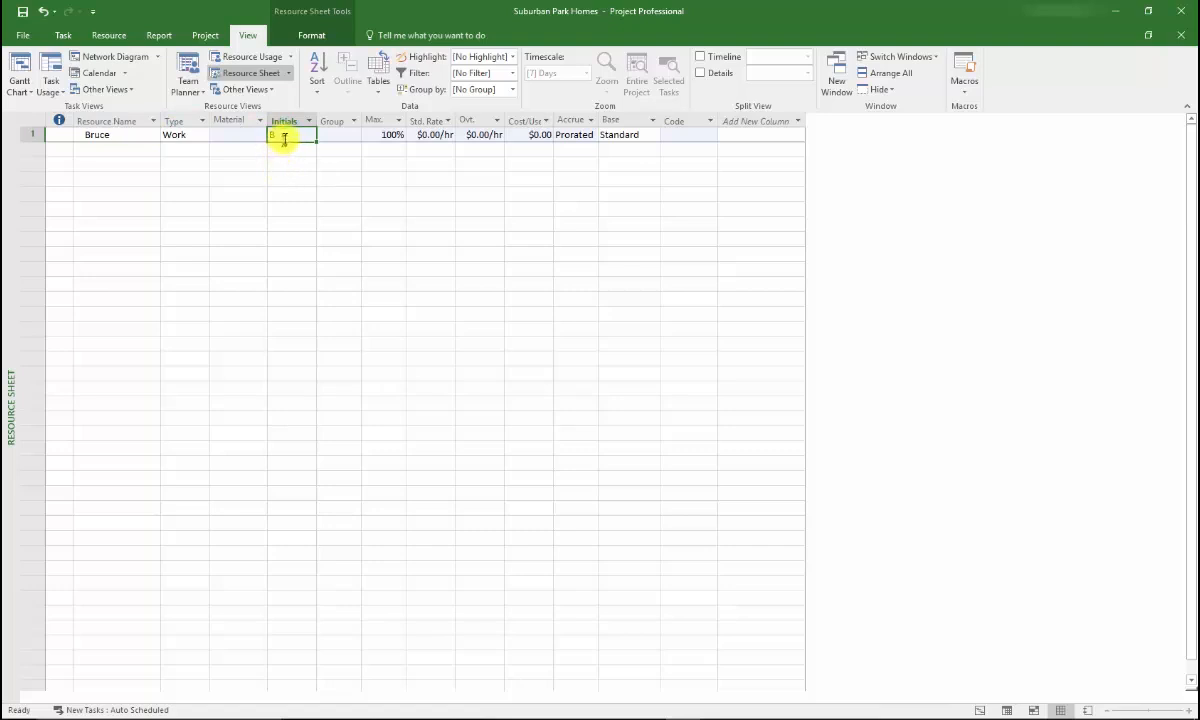
type("BF")
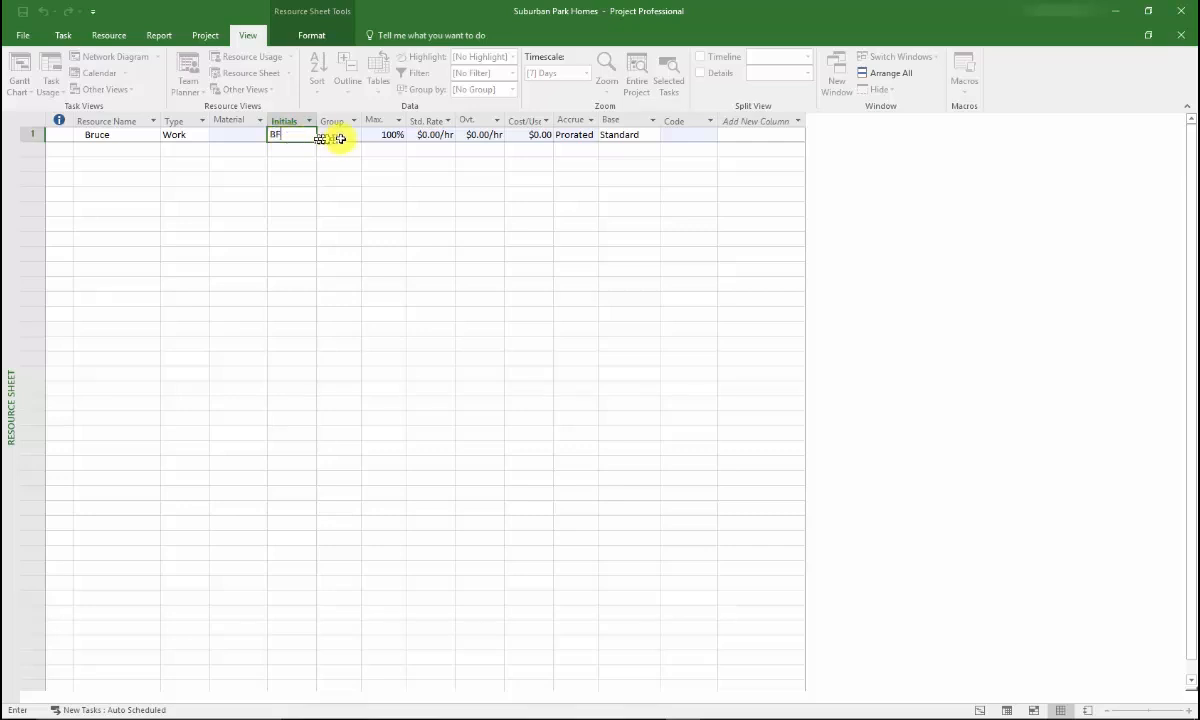
left_click(374, 134)
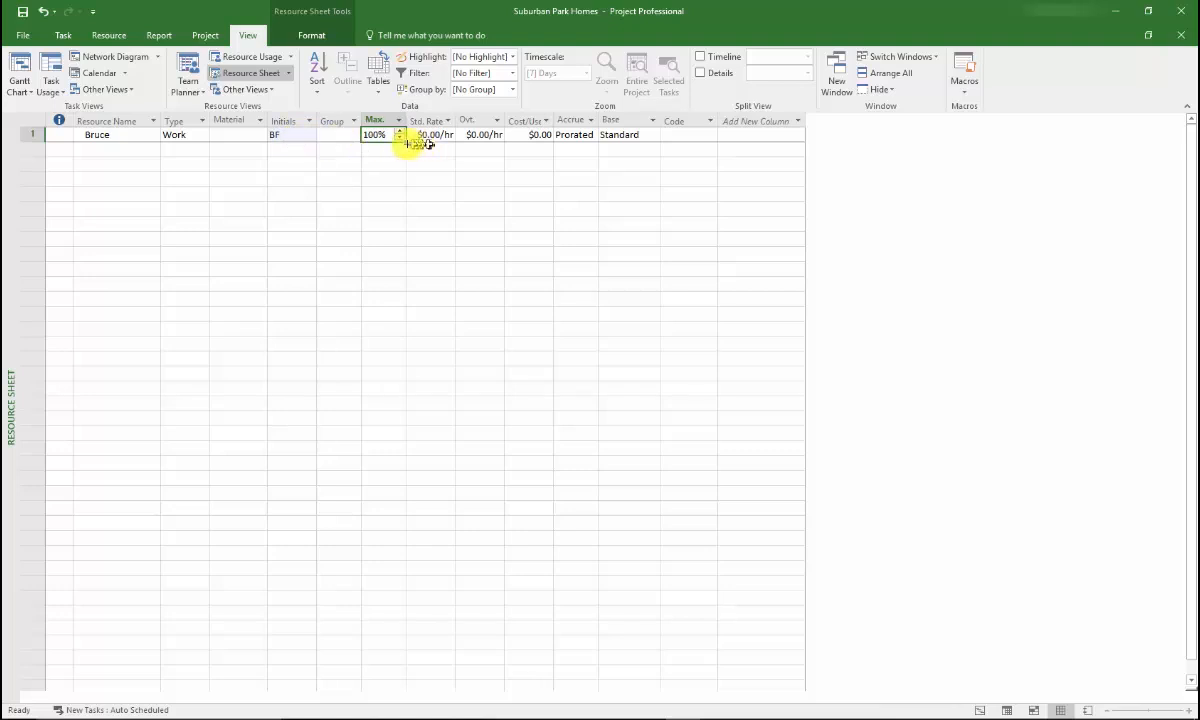
left_click(399, 139)
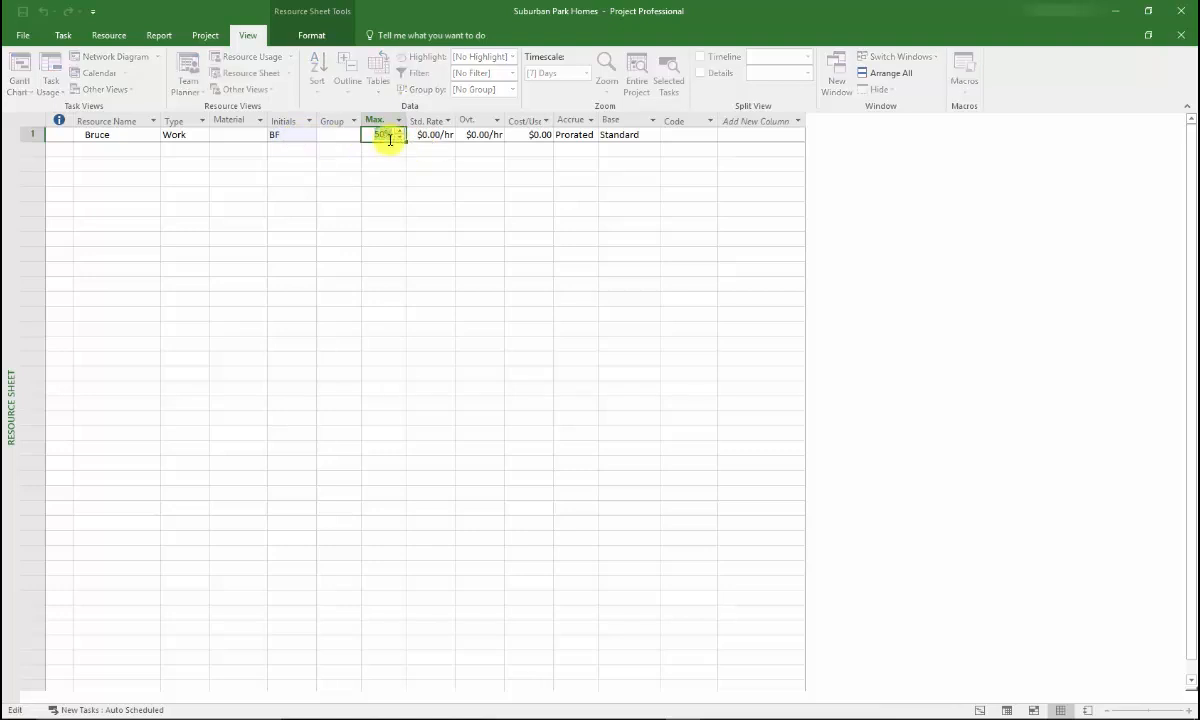
left_click(390, 140)
key("Return")
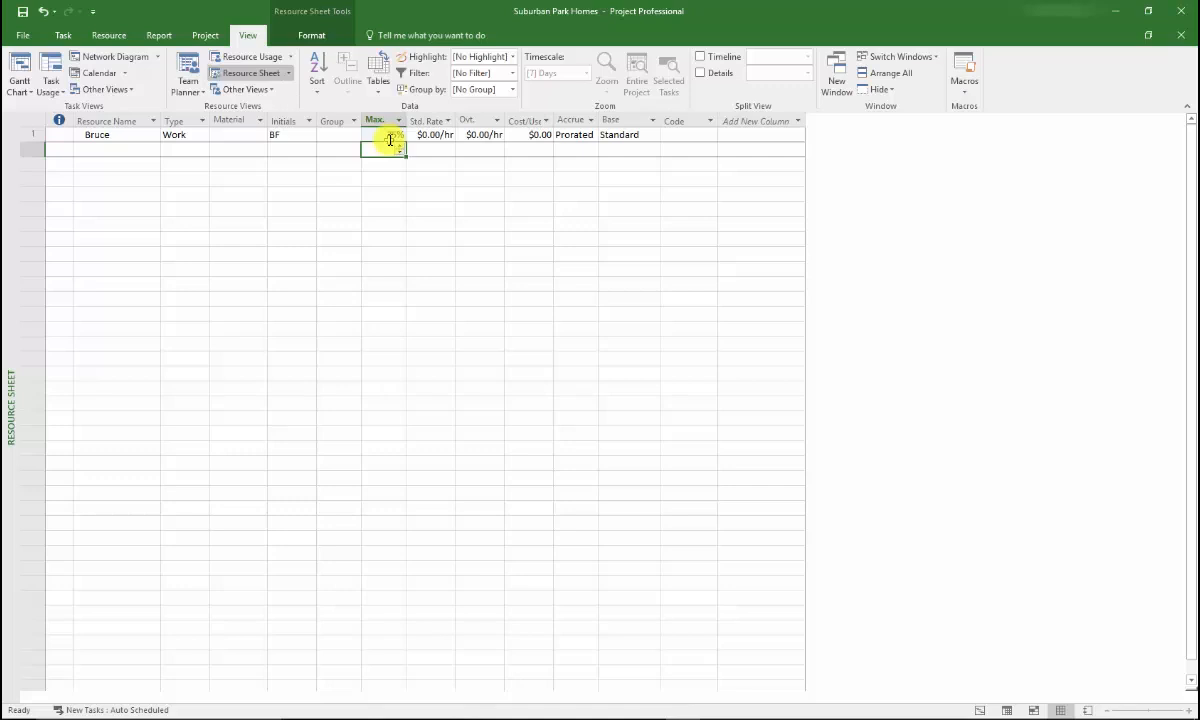
Add a second work resource in row 2 with the person's name, initials JC and maximum units of 25%
left_click(122, 148)
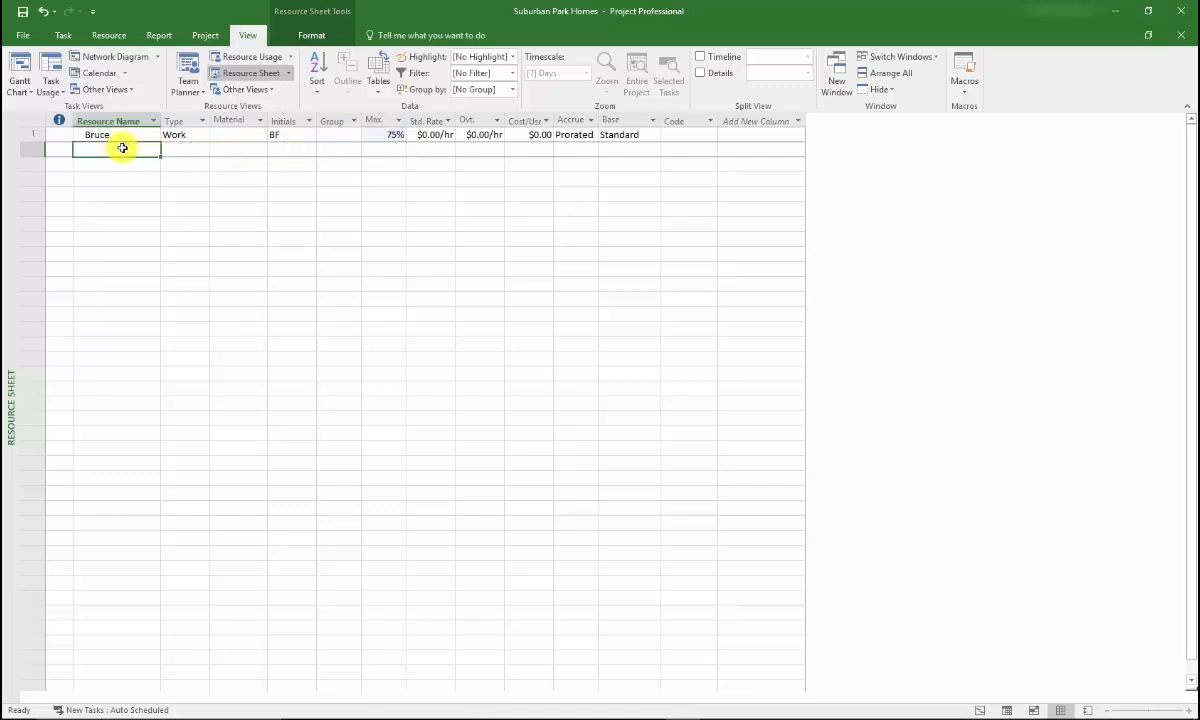
type("Jack")
key("Tab")
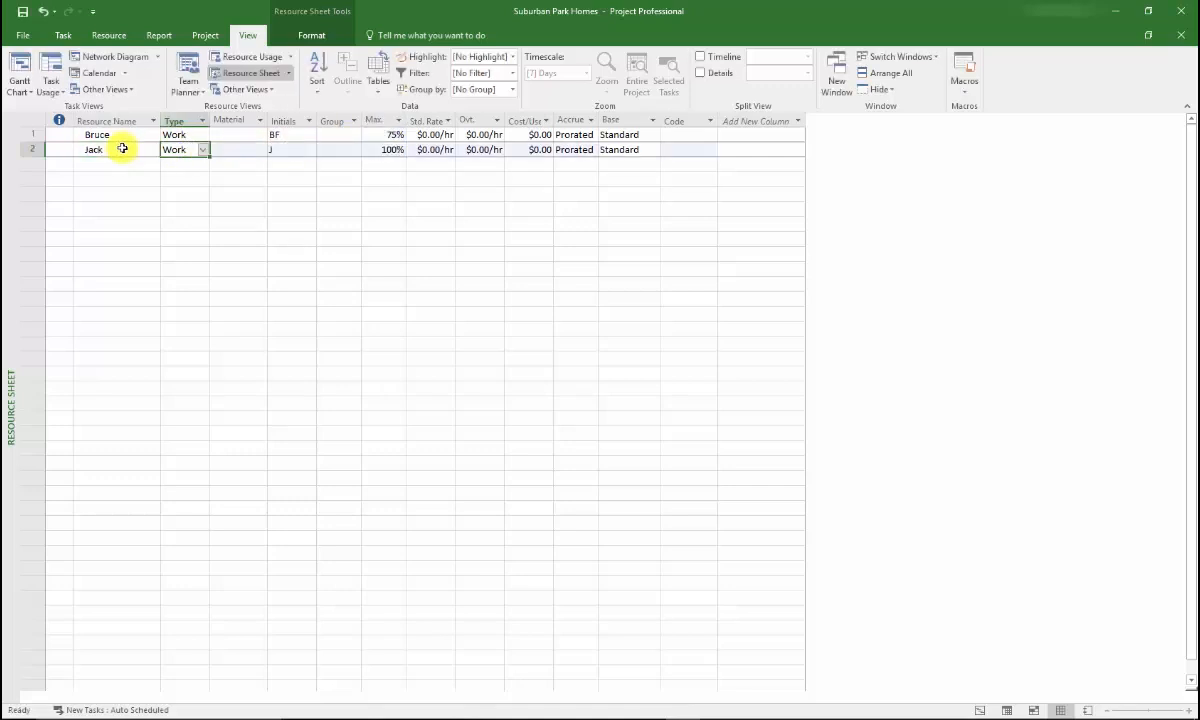
key("Tab")
key("Tab")
type("J")
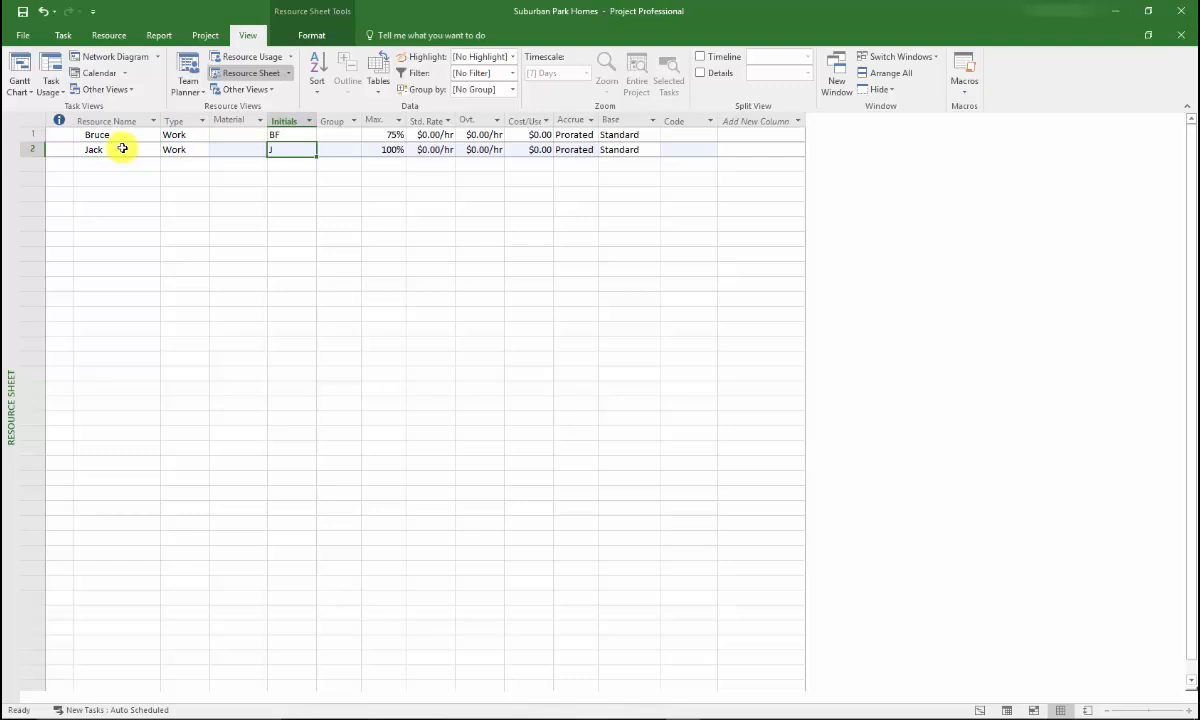
type("C")
key("Tab")
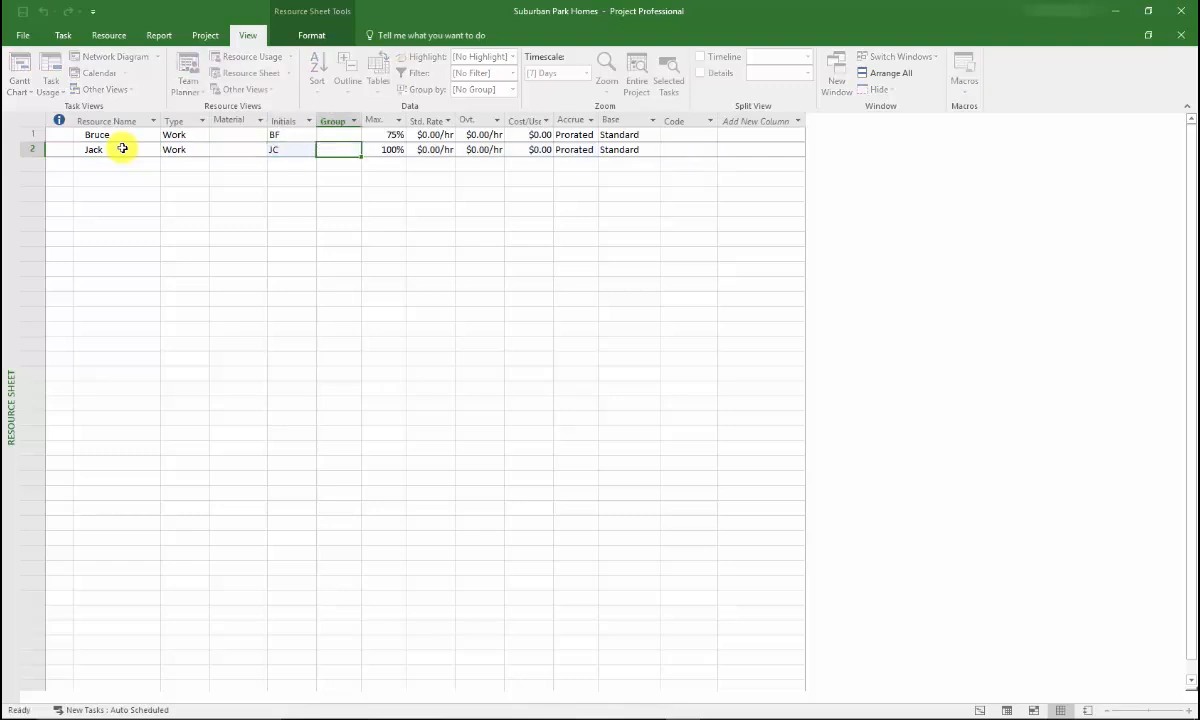
key("Tab")
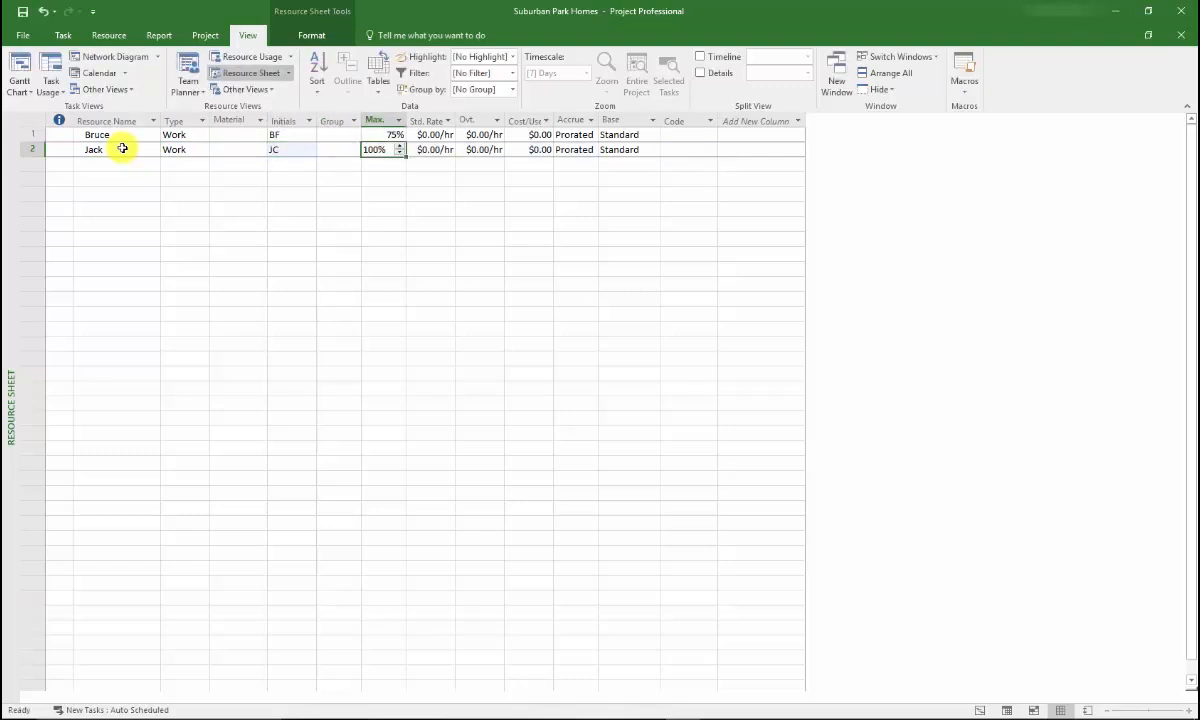
left_click(400, 154)
type("25")
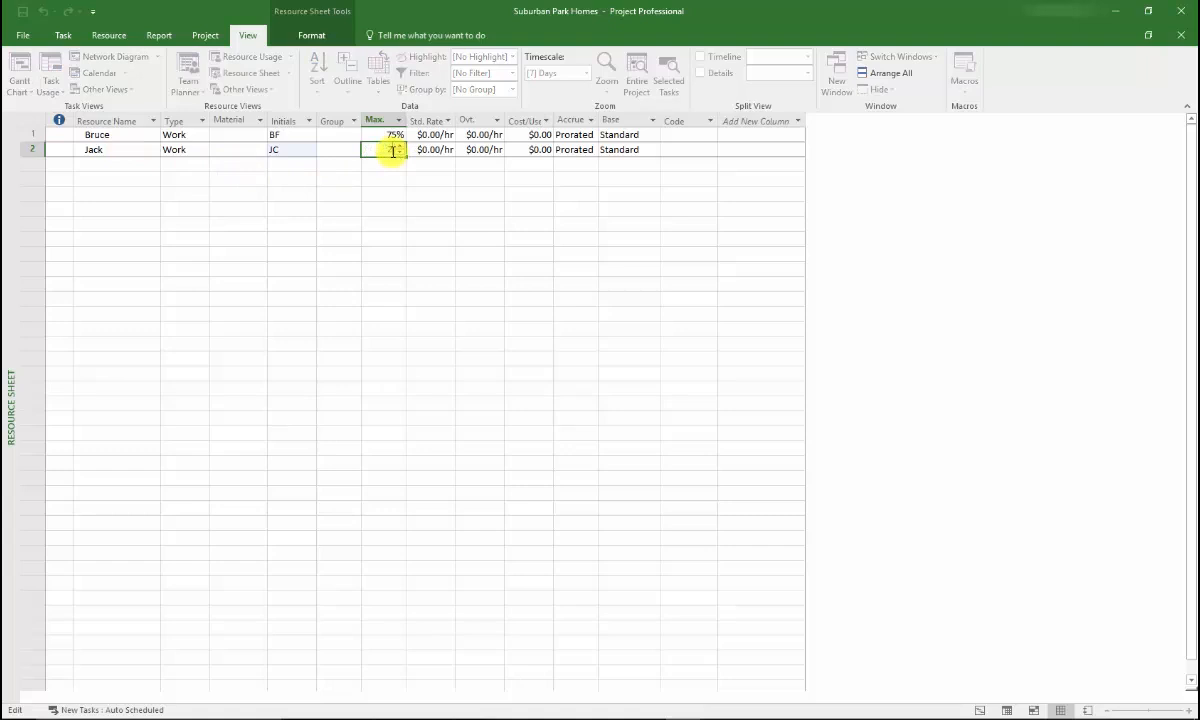
key("Return")
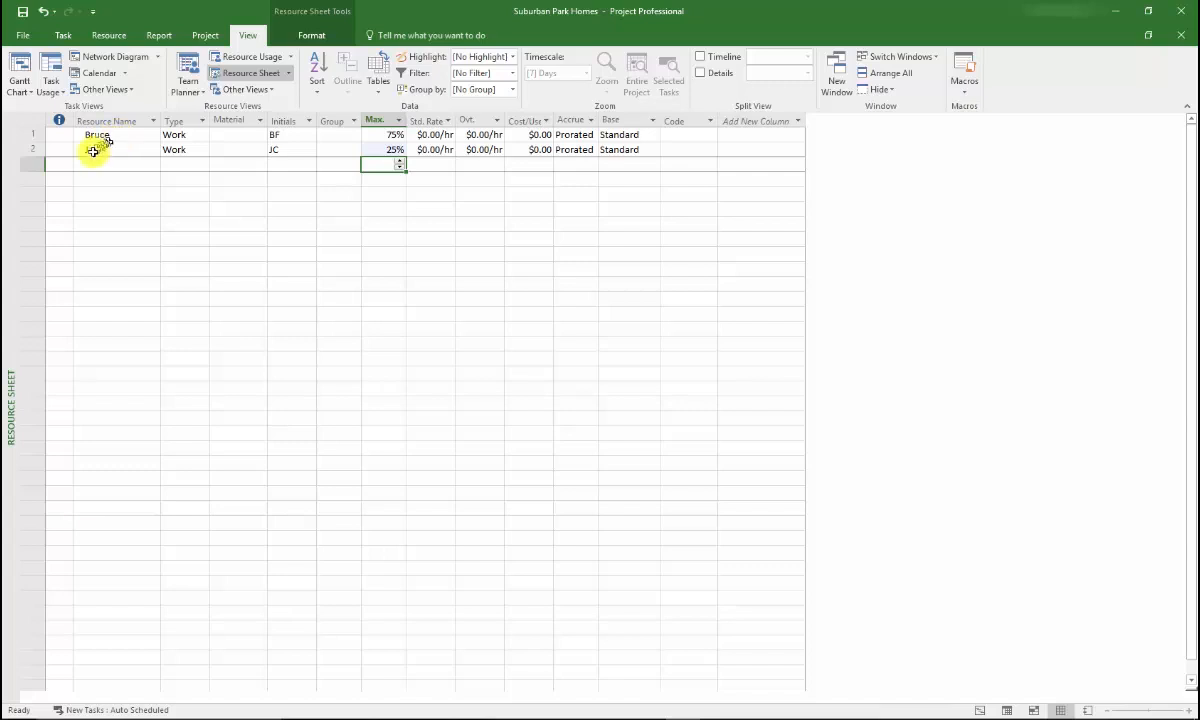
Add a third work resource in row 3 with the person's name, initials BD and maximum units of 75%
left_click(87, 164)
type("Buddy")
left_click(290, 165)
type("BD")
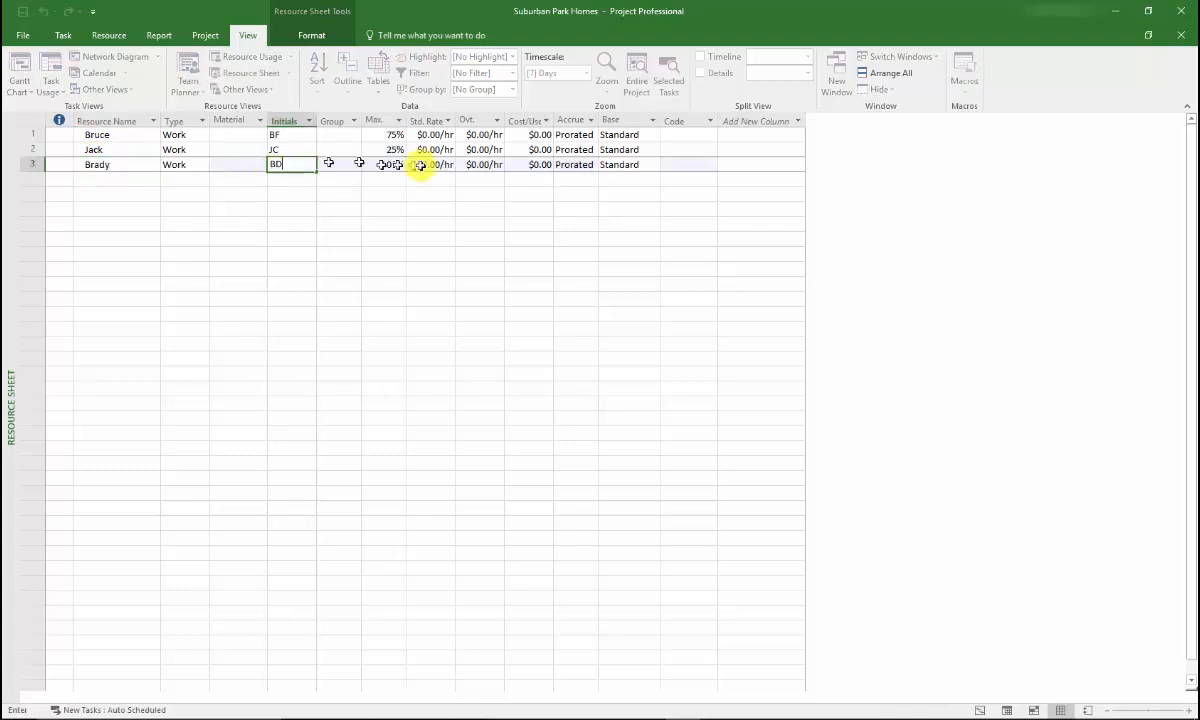
left_click(384, 166)
type("75")
key("Return")
Add a fourth work resource in row 4 with the person's name, initials AC and maximum units of 50%
left_click(119, 179)
type("Anniston")
key("Tab")
key("Tab")
key("Tab")
Add a fifth work resource in row 5 with the person's name, initials JS and maximum units of 50%
left_click(123, 195)
type("Judah")
key("Tab")
key("Tab")
key("Tab")
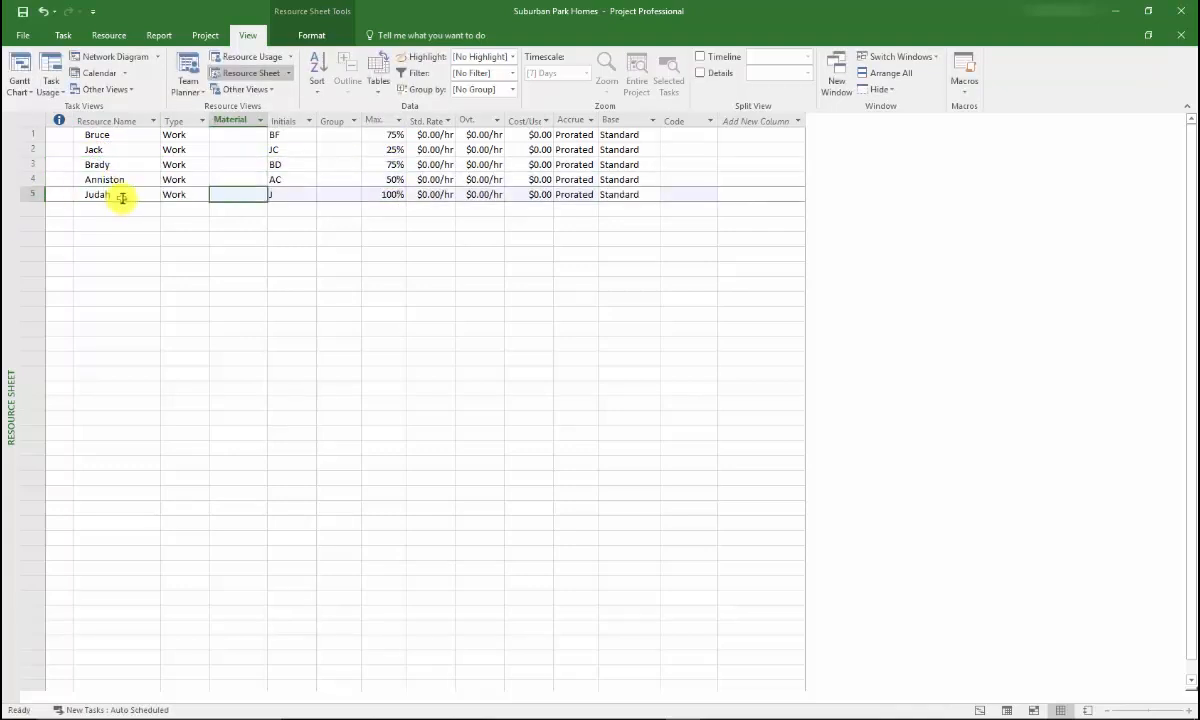
type("JS")
key("Tab")
key("Tab")
type("50")
key("Return")
Add two more named work resources: row 6 with initials LF and 25% maximum units, row 7 with initials OL and 50%
left_click(80, 209)
type("25")
left_click(88, 223)
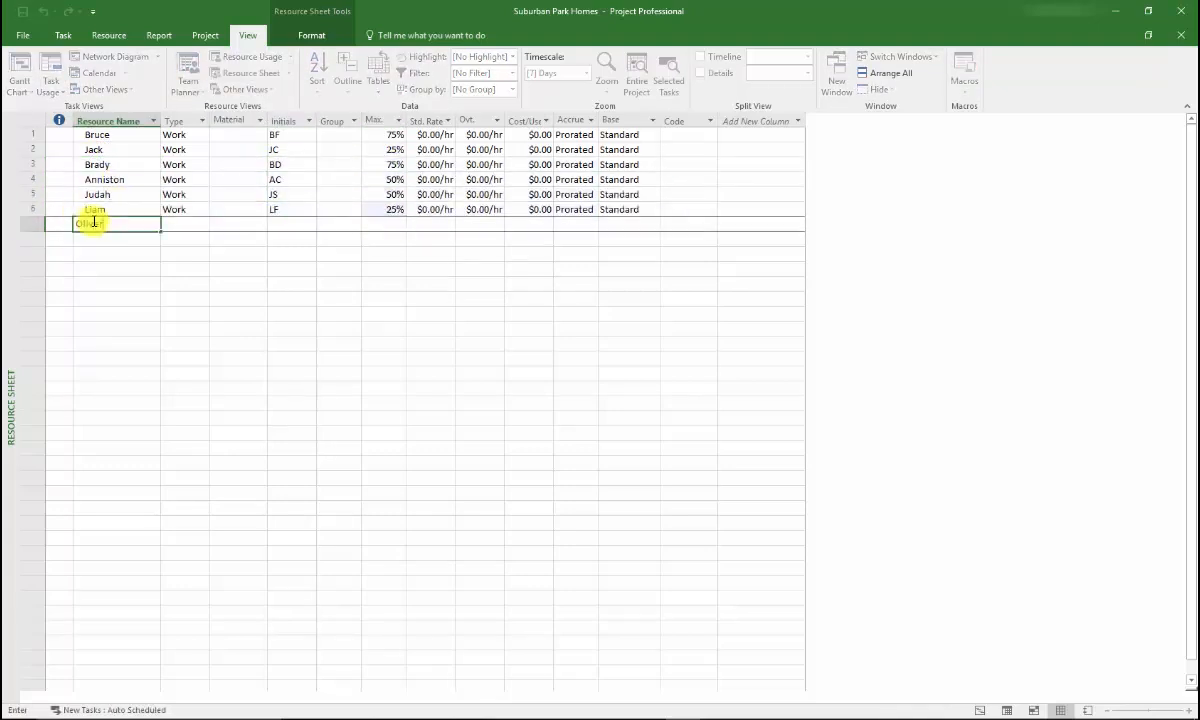
type("Oliver")
key("Tab")
key("Tab")
key("Tab")
type("OL")
key("Tab")
key("Tab")
type("50")
key("Return")
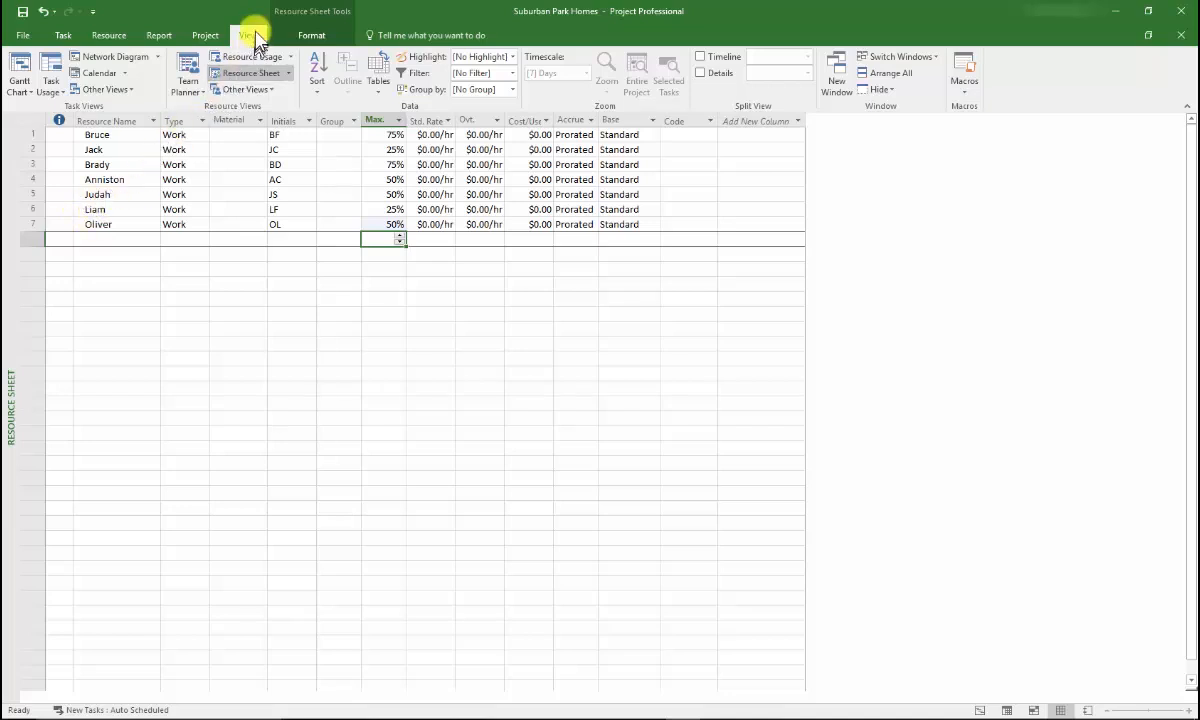
Open the working time calendar of the first resource (initials BF) and select March 12, 2018
left_click(256, 74)
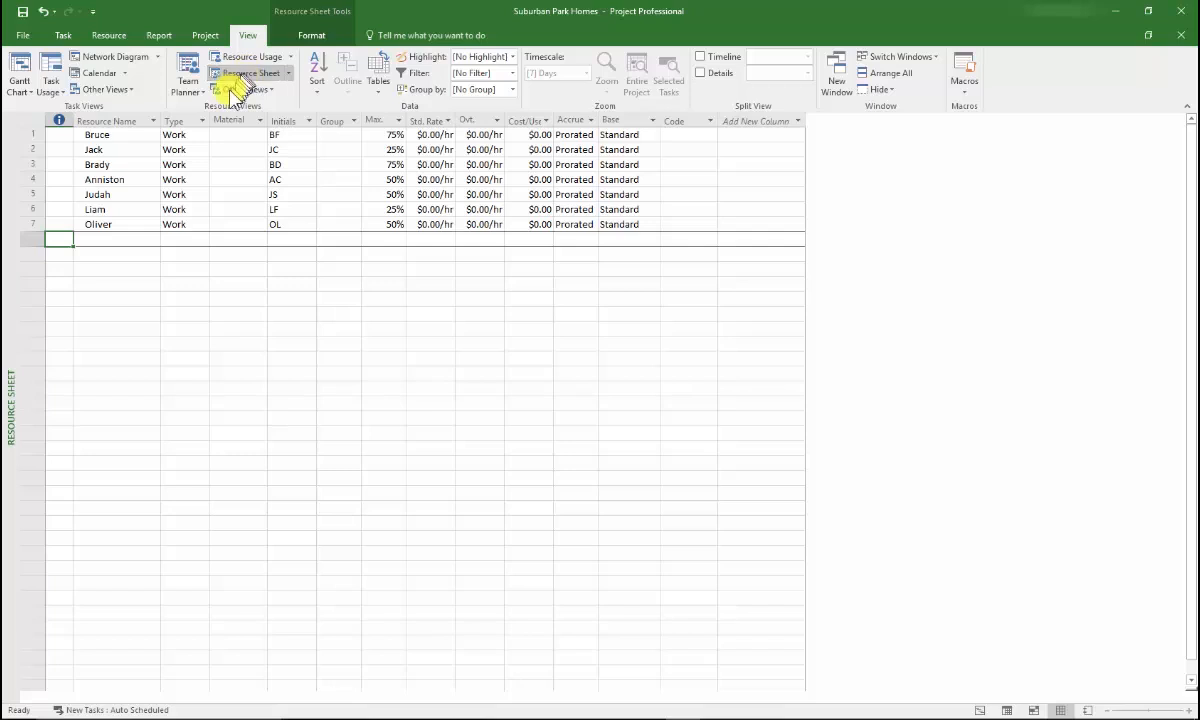
double_click(127, 133)
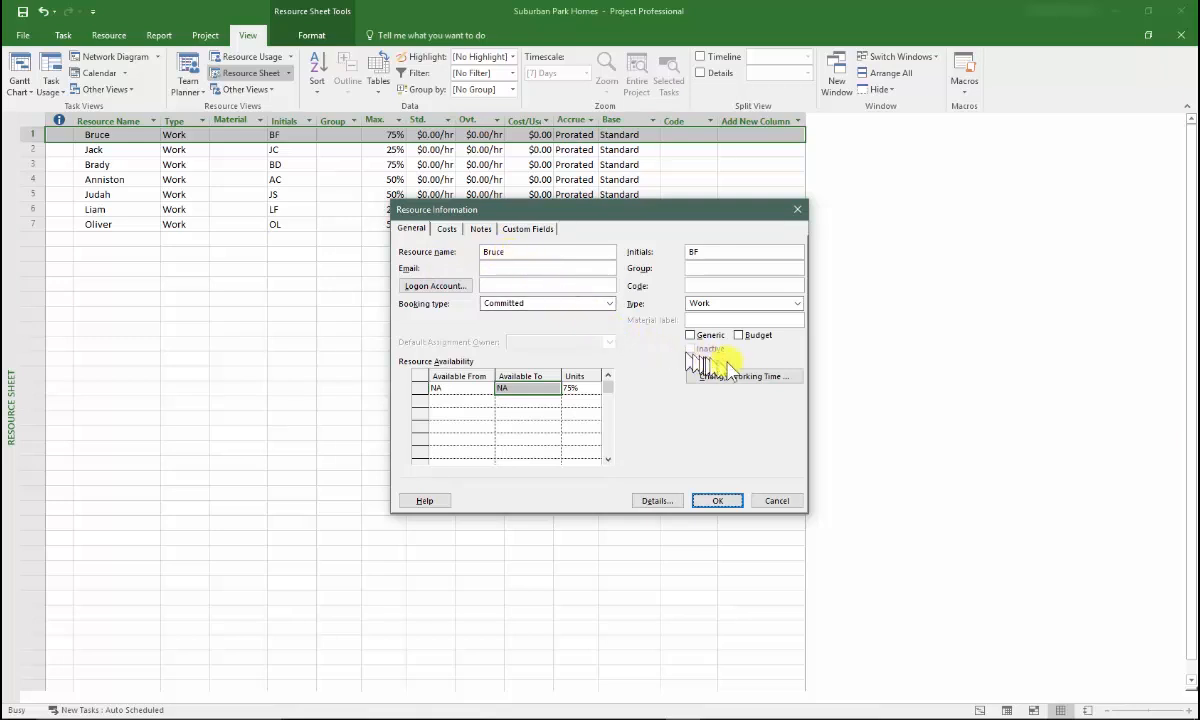
left_click(796, 381)
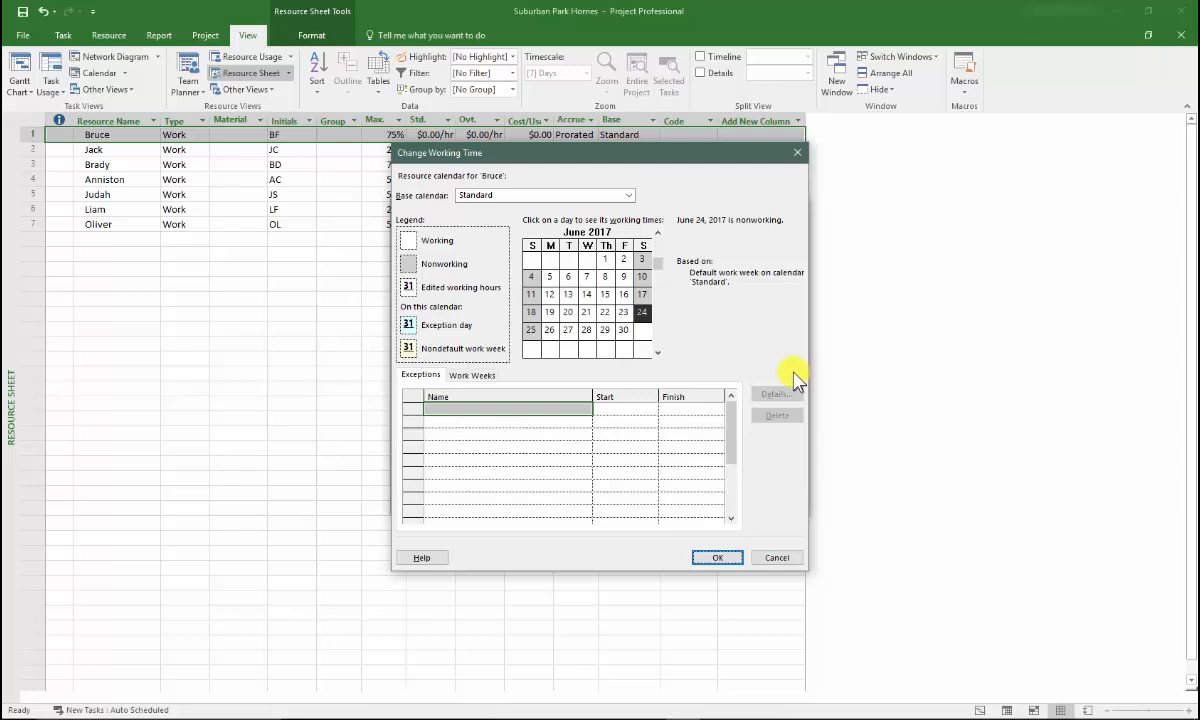
left_click(658, 352)
left_click(658, 352)
left_click(658, 352)
left_click(658, 352)
left_click(658, 352)
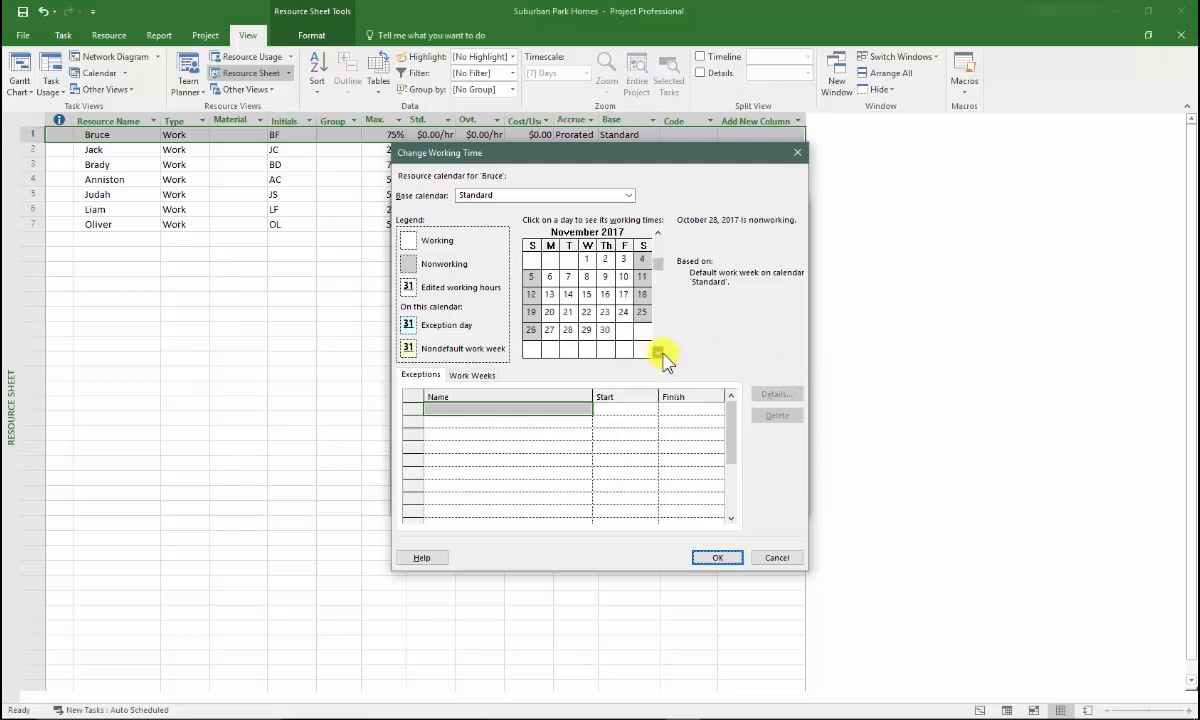
left_click(658, 352)
left_click(660, 352)
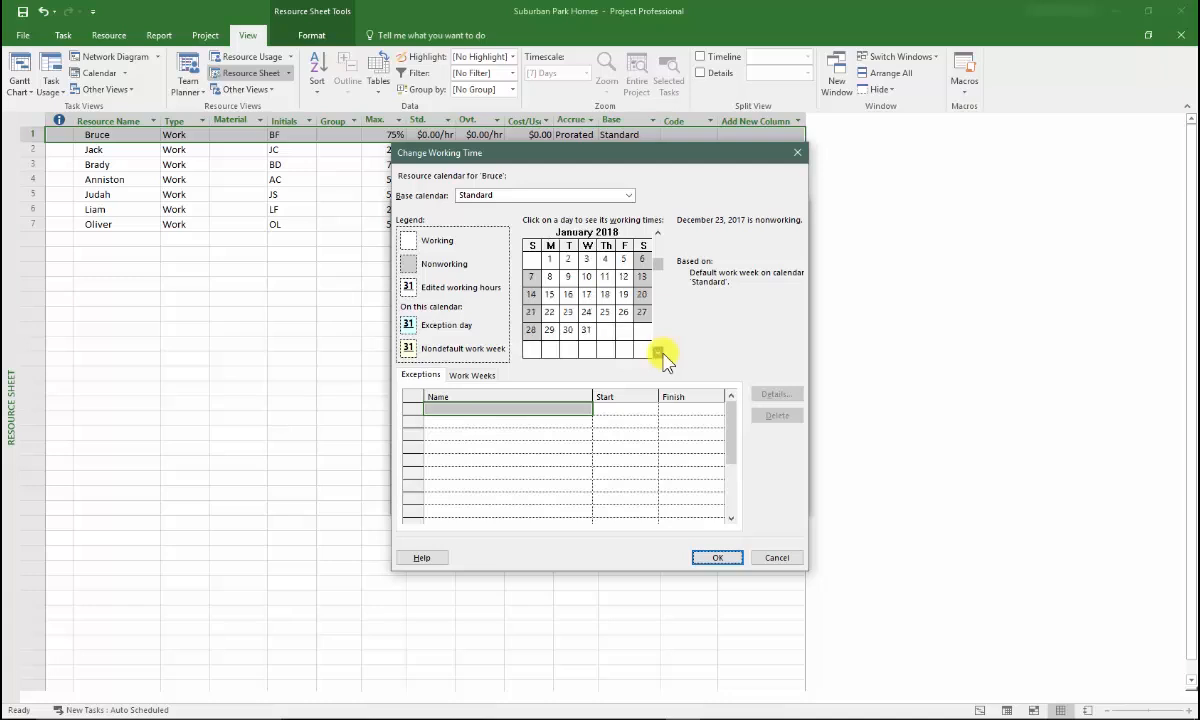
left_click(660, 352)
left_click(660, 352)
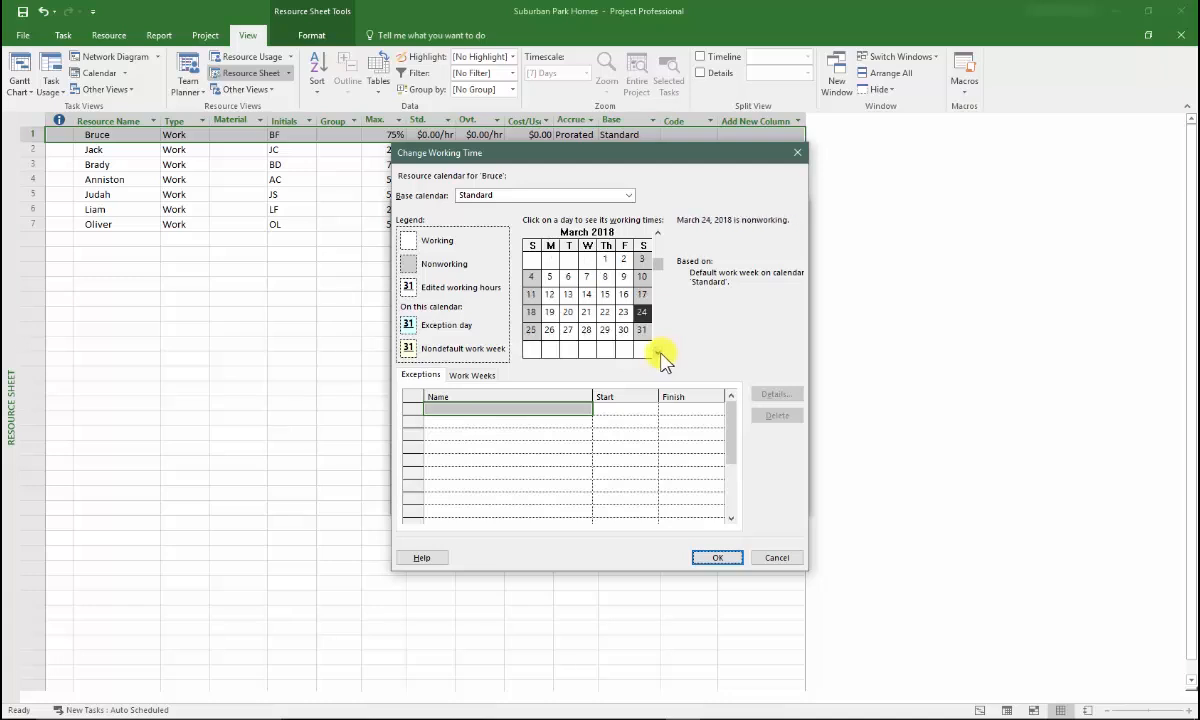
left_click(550, 304)
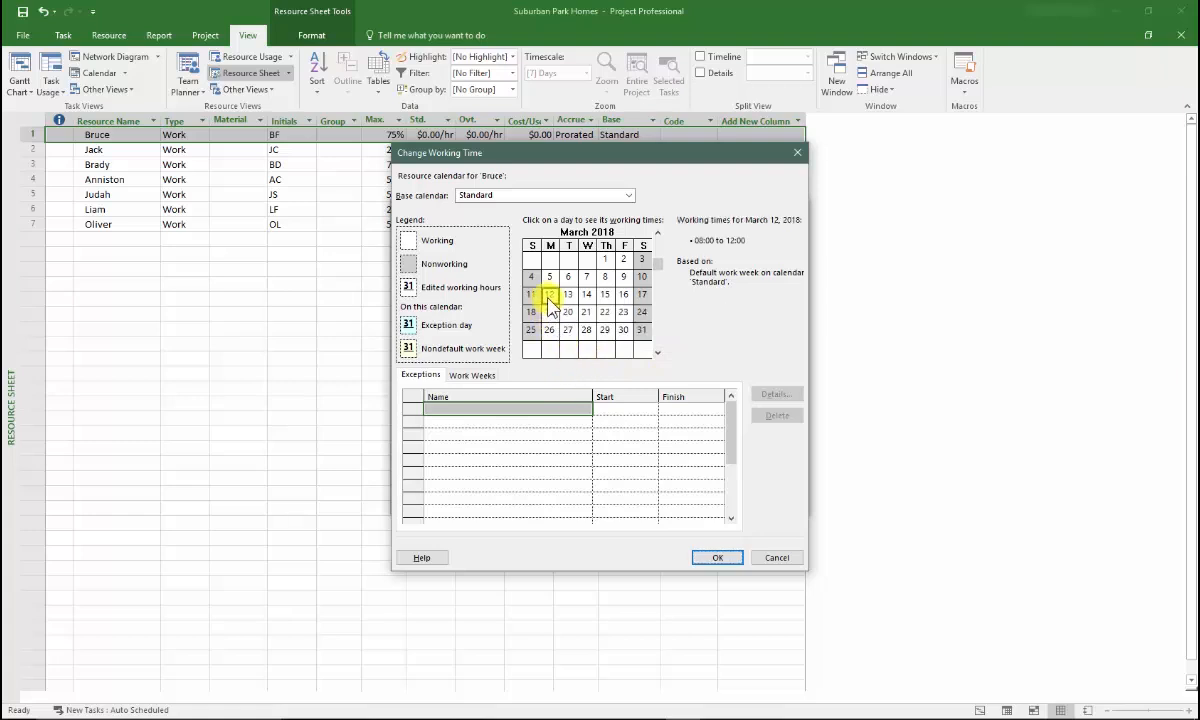
Add a Vacation exception from 3/12/2018 to 3/16/2018 to the first resource's calendar and accept the resource changes
left_click(458, 410)
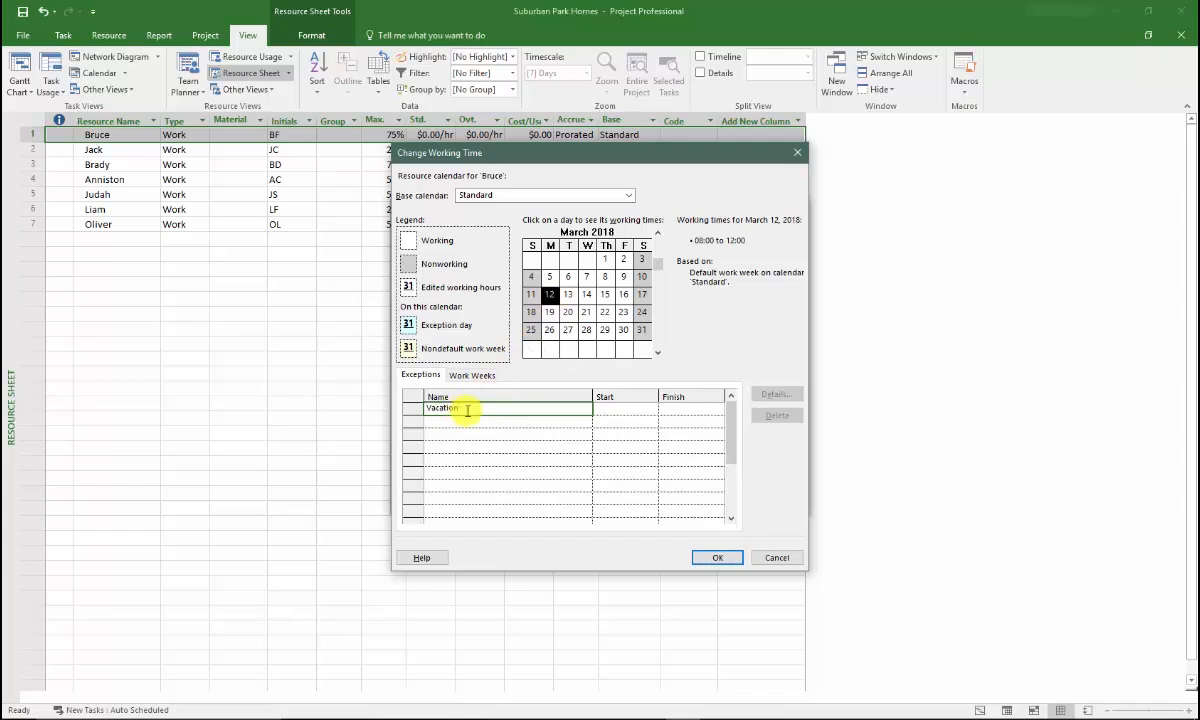
left_click(610, 410)
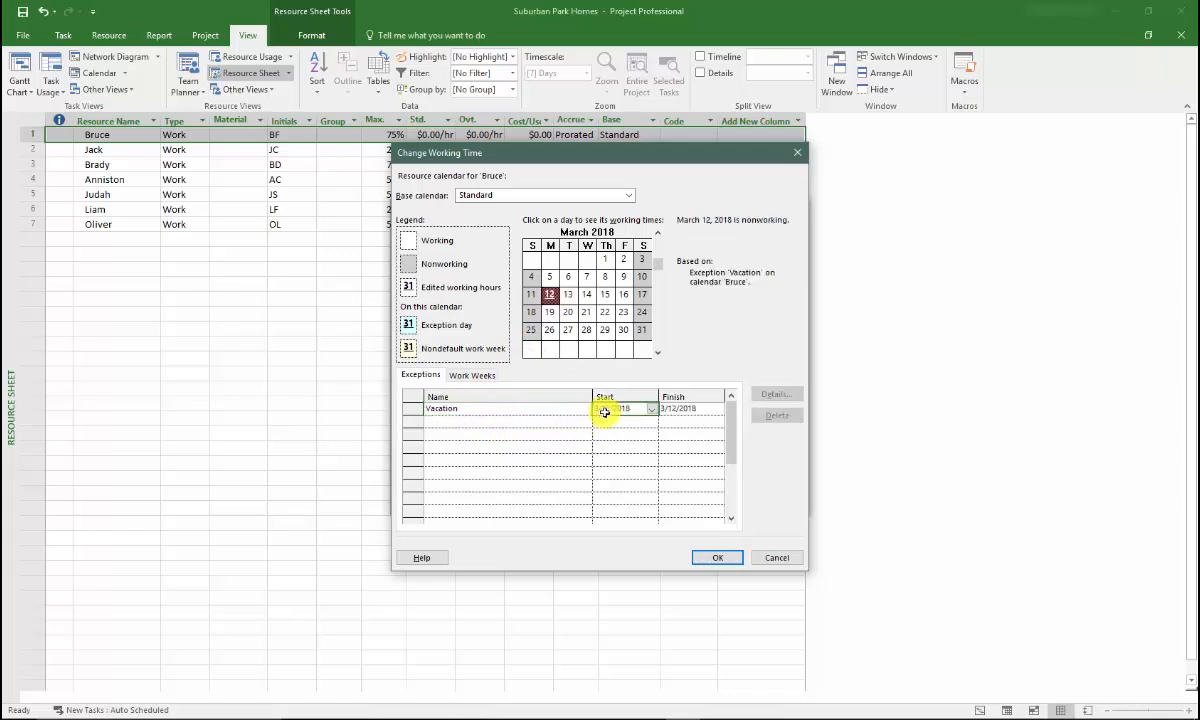
left_click(700, 409)
left_click(718, 410)
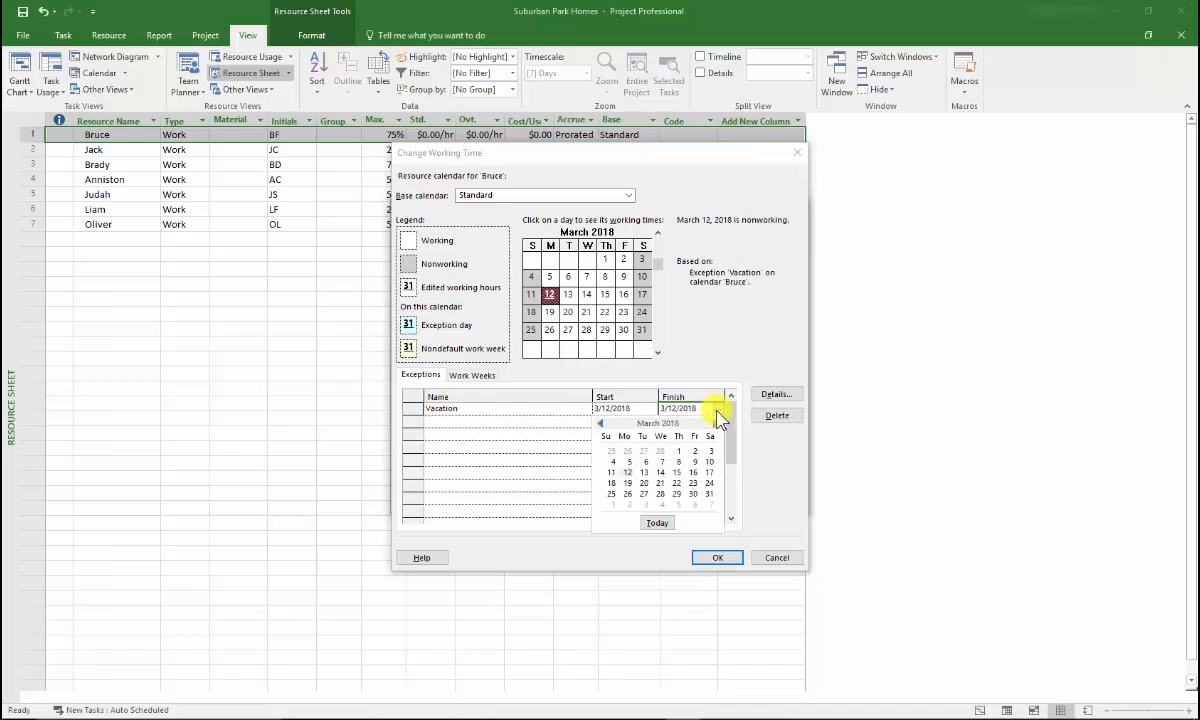
left_click(693, 473)
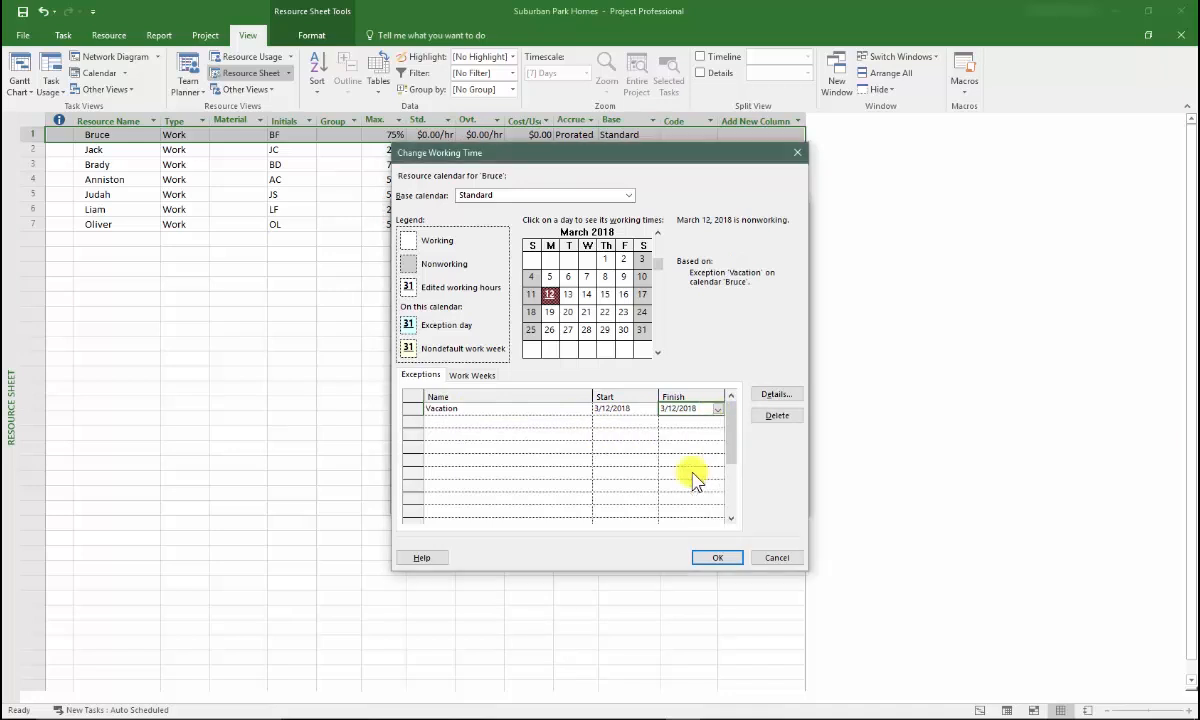
left_click(447, 422)
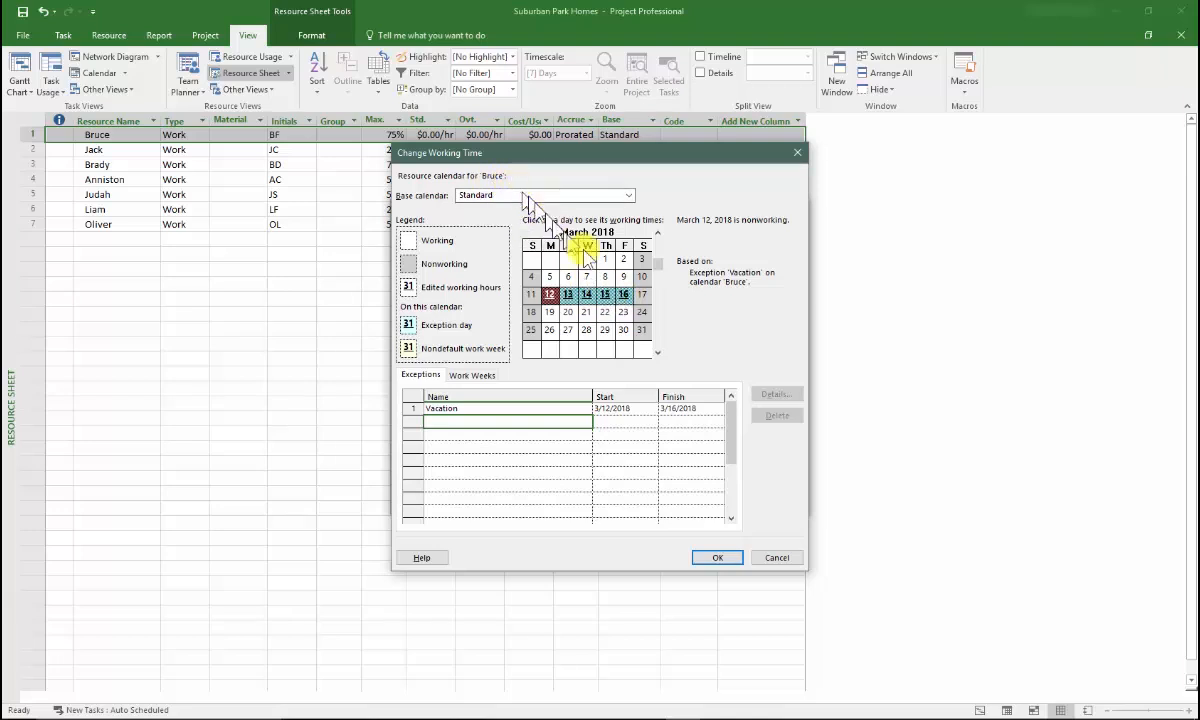
left_click(706, 558)
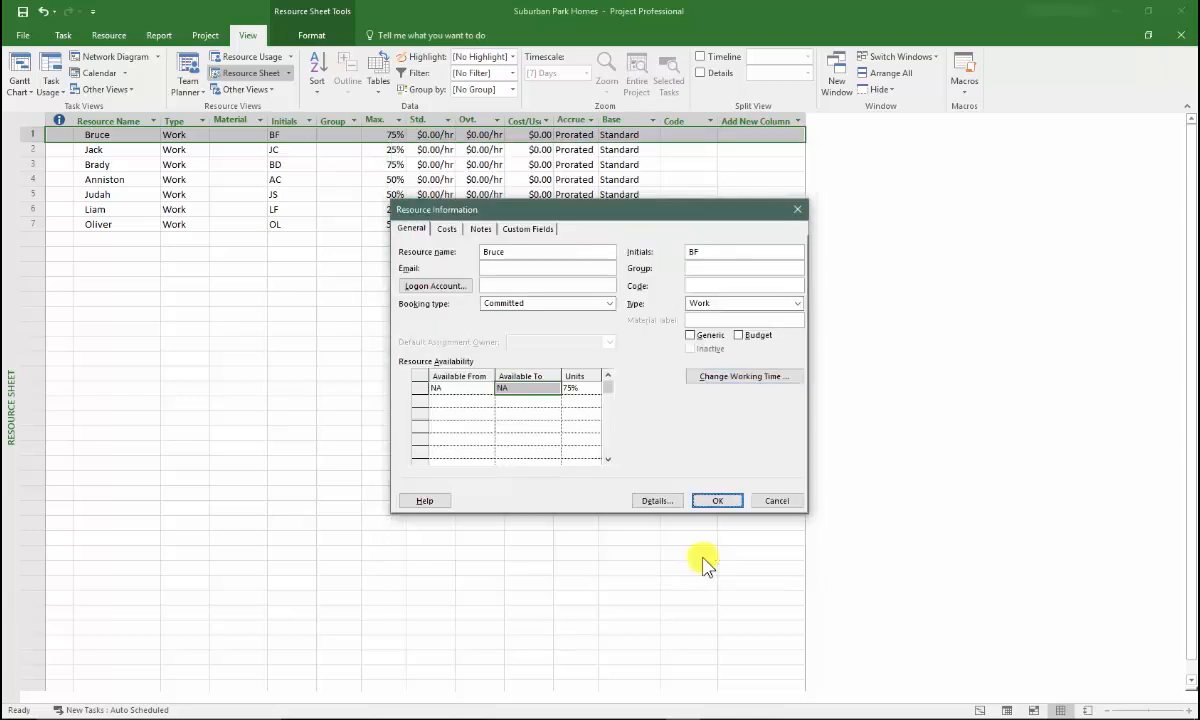
left_click(712, 502)
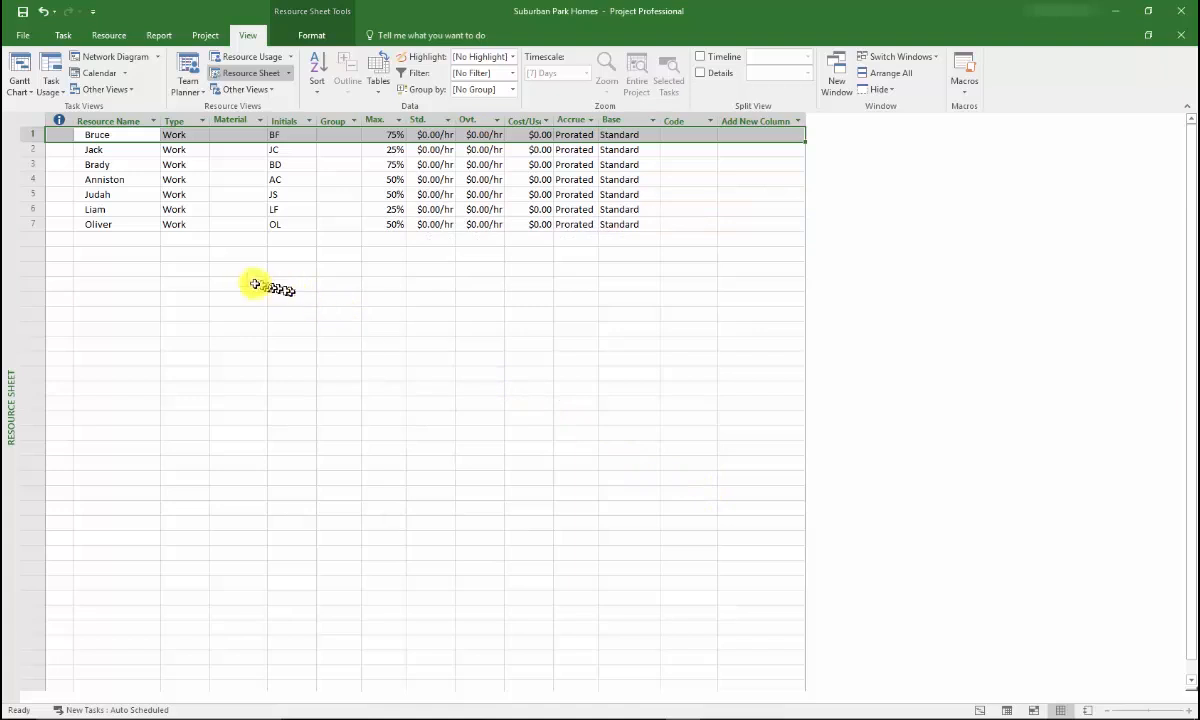
Review March 2018 in the first resource's working time calendar to check its vacation exception, then close the resource information
double_click(129, 134)
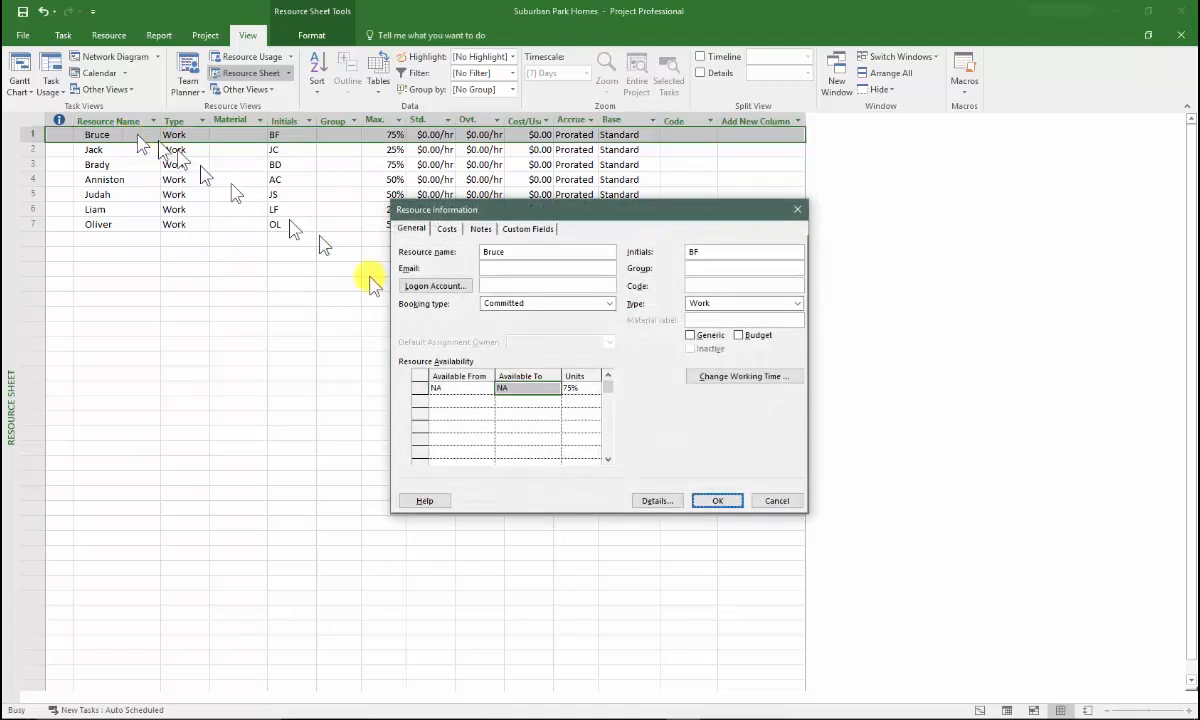
left_click(722, 379)
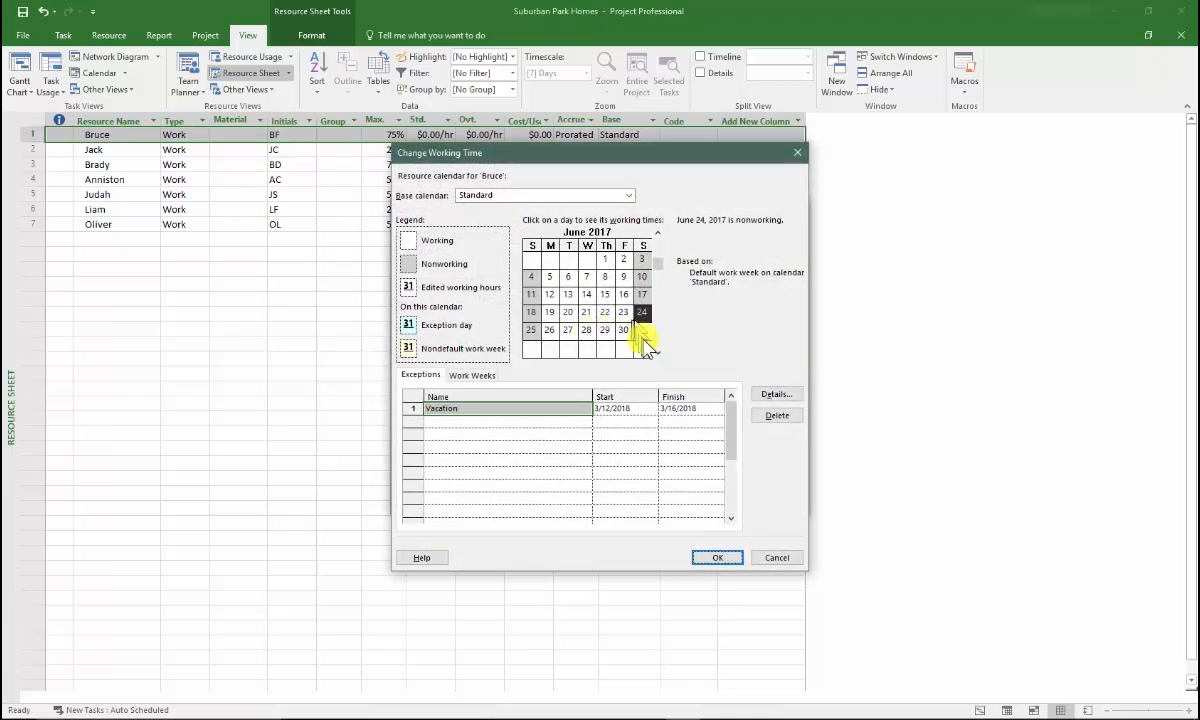
scroll(657, 342, "down", 8)
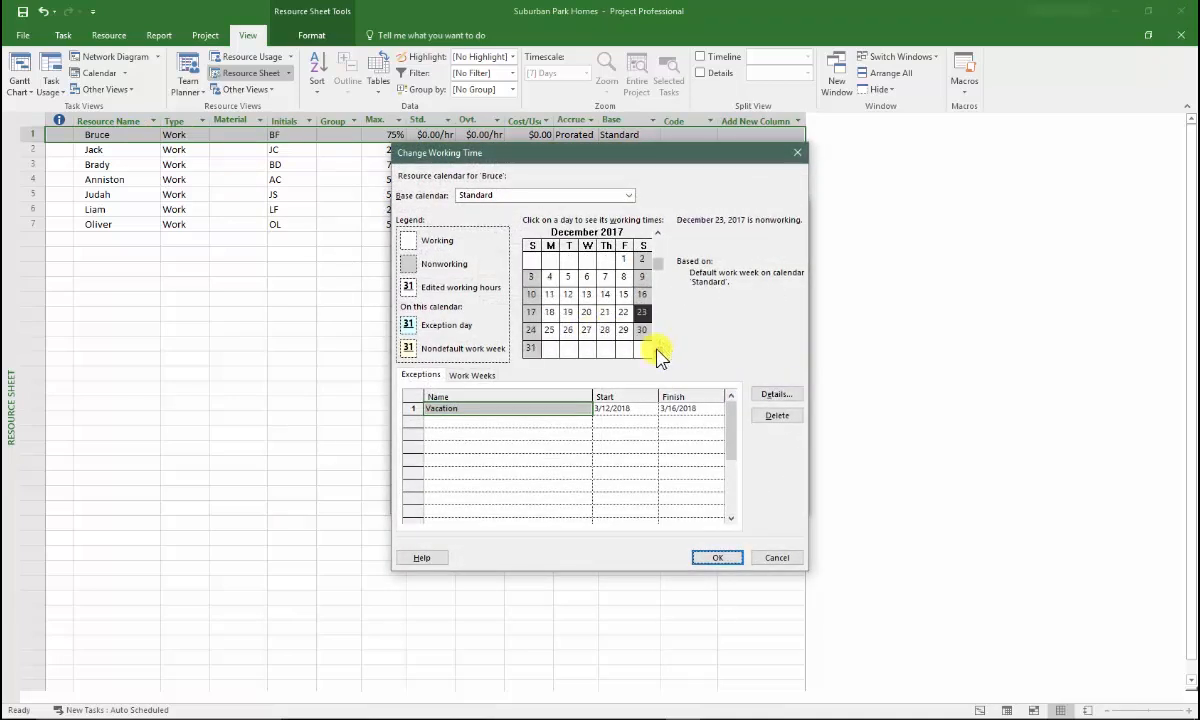
scroll(657, 352, "down", 1)
left_click(642, 312)
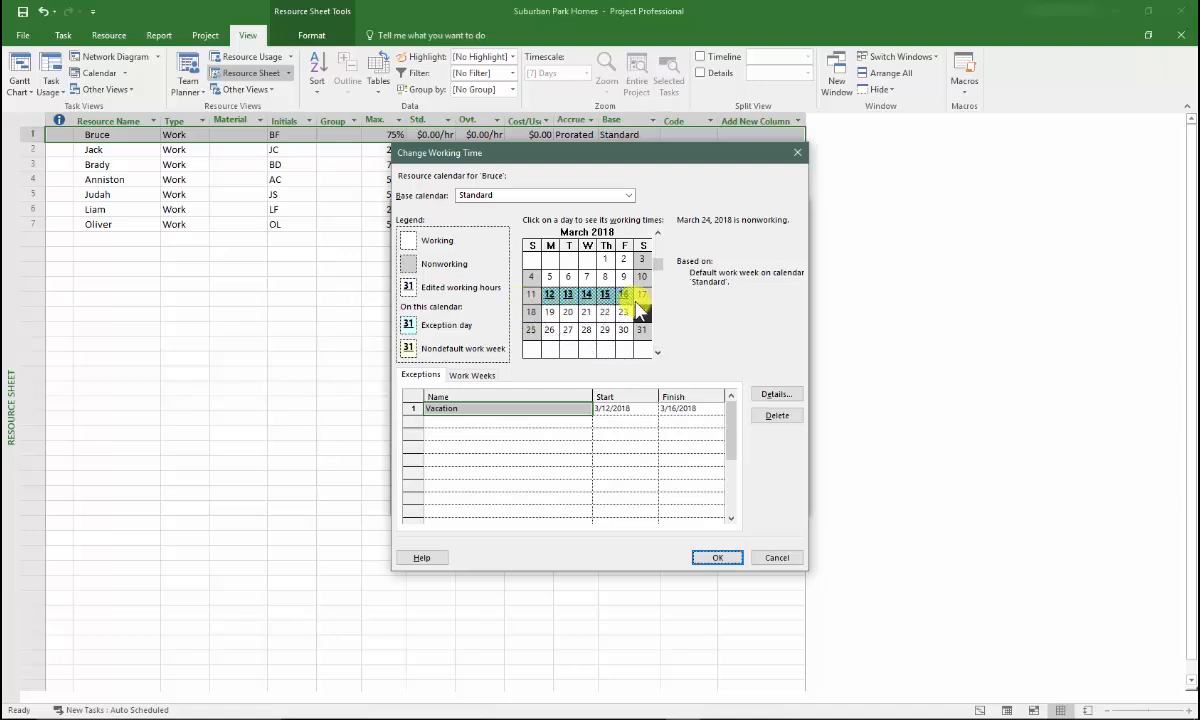
left_click(717, 558)
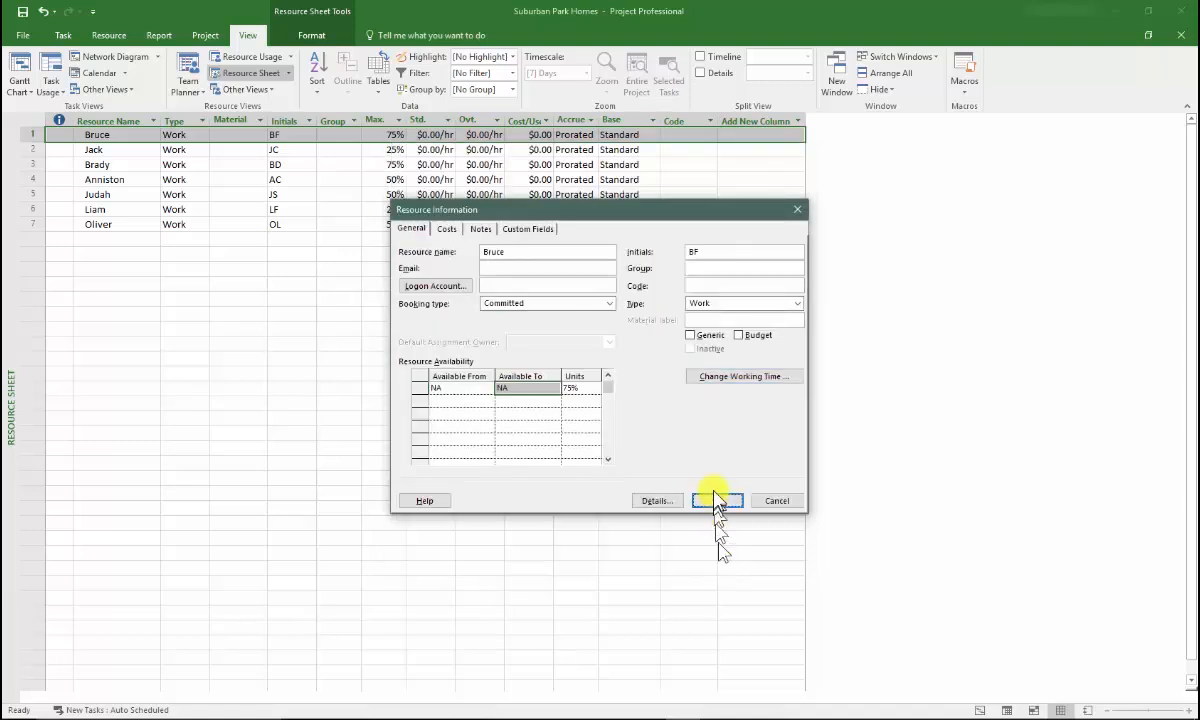
left_click(715, 500)
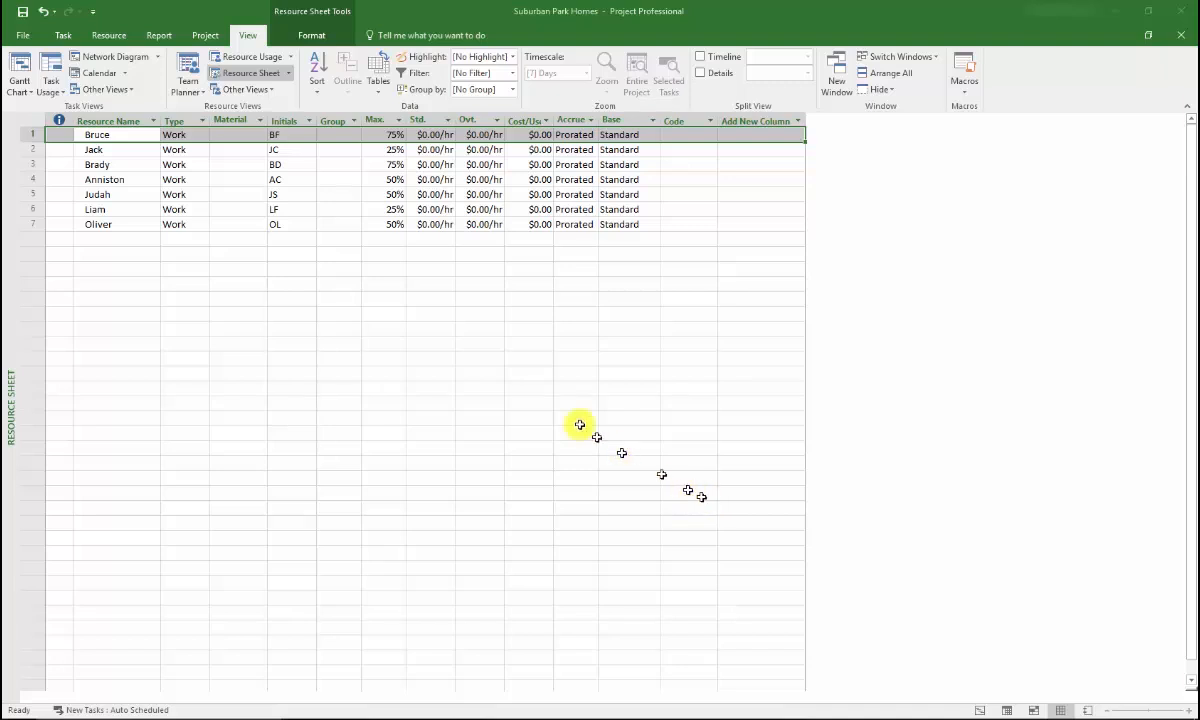
Switch to the Gantt Chart view and insert a Work column before the Start column
left_click(60, 38)
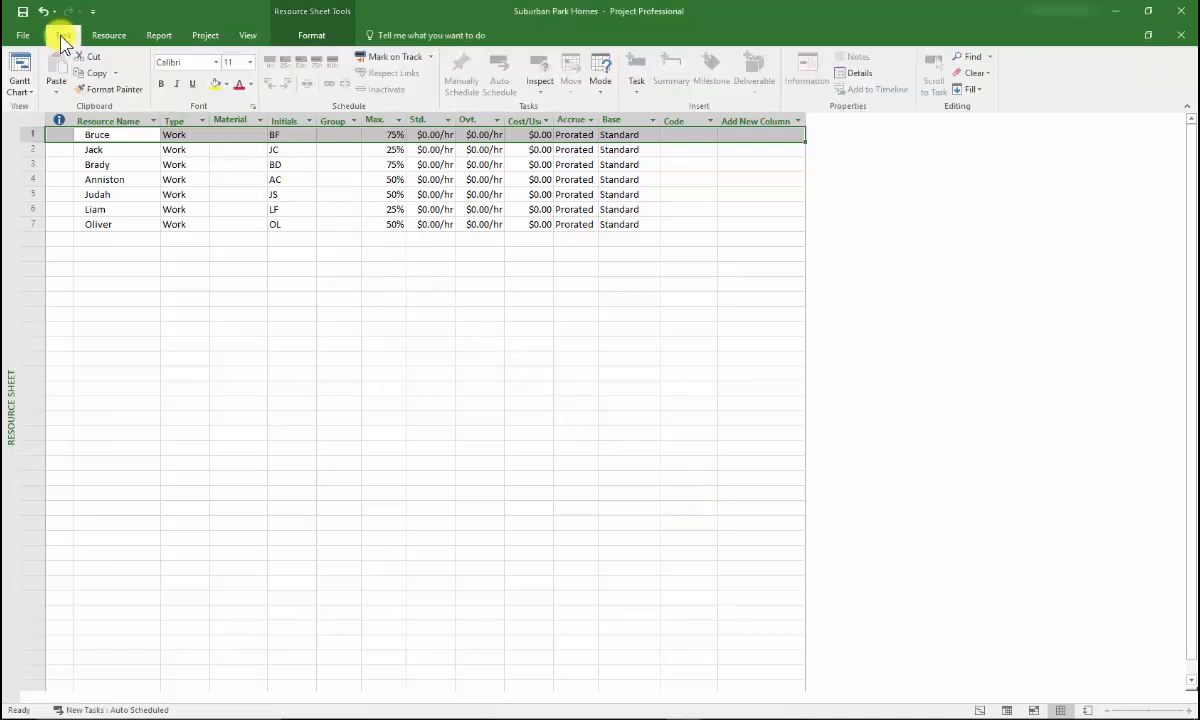
left_click(20, 66)
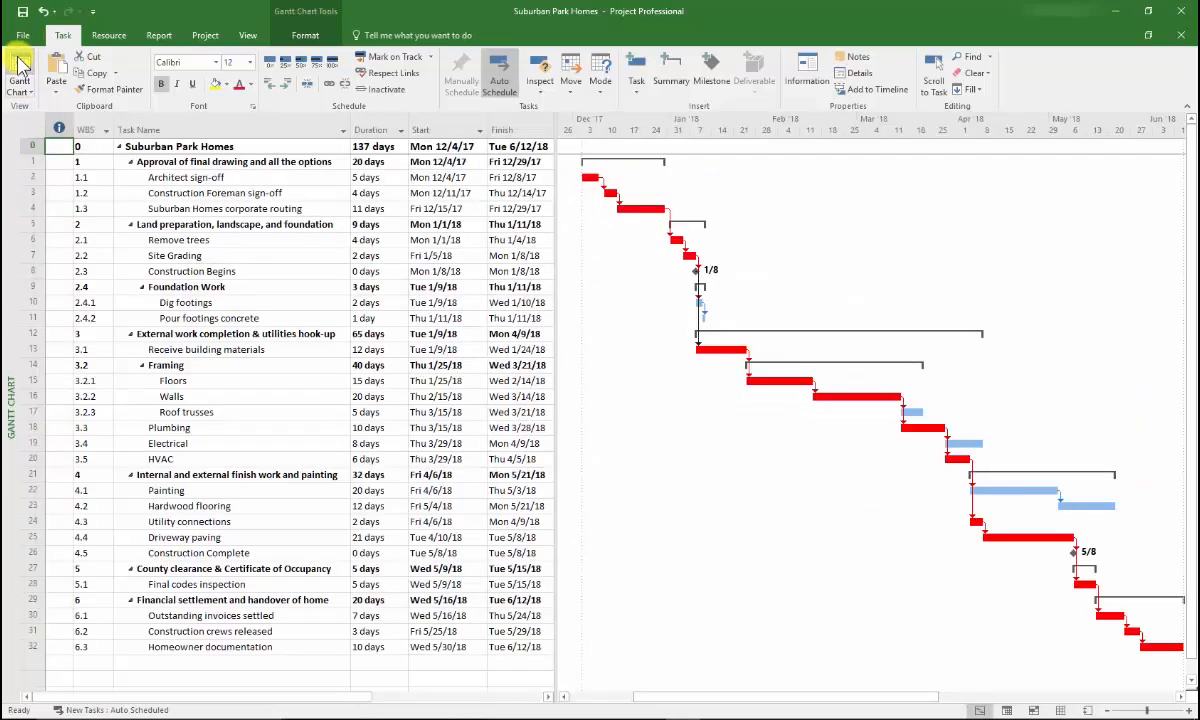
right_click(436, 124)
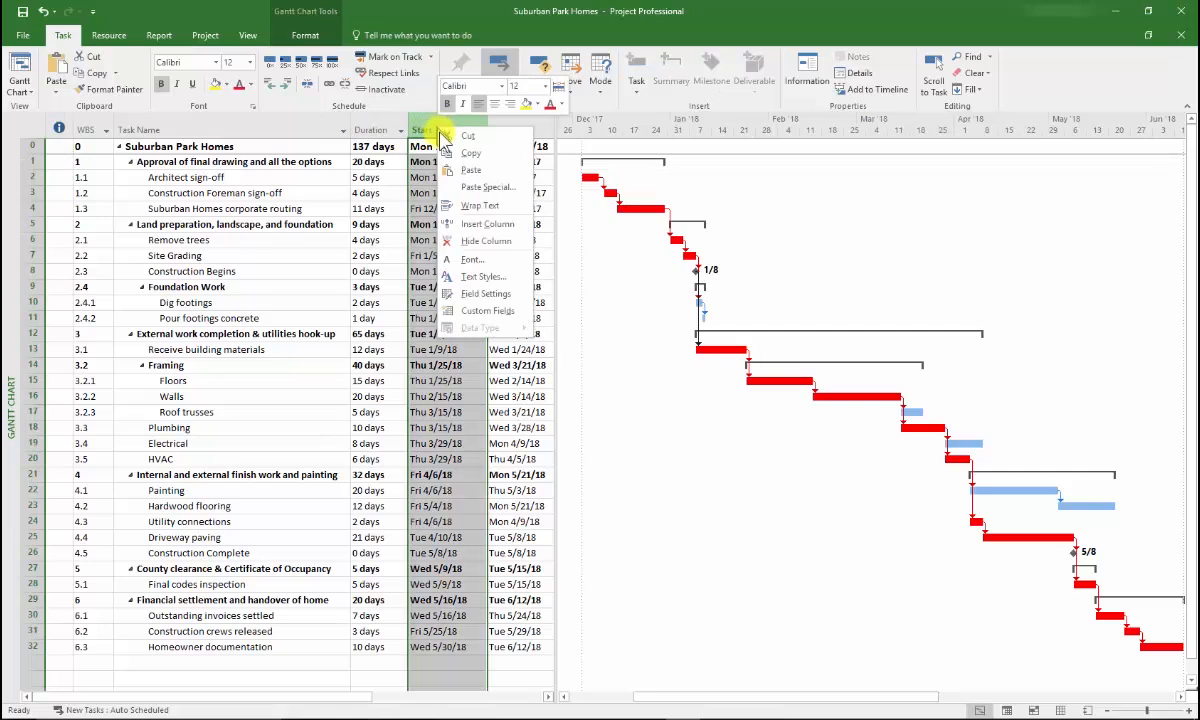
left_click(470, 226)
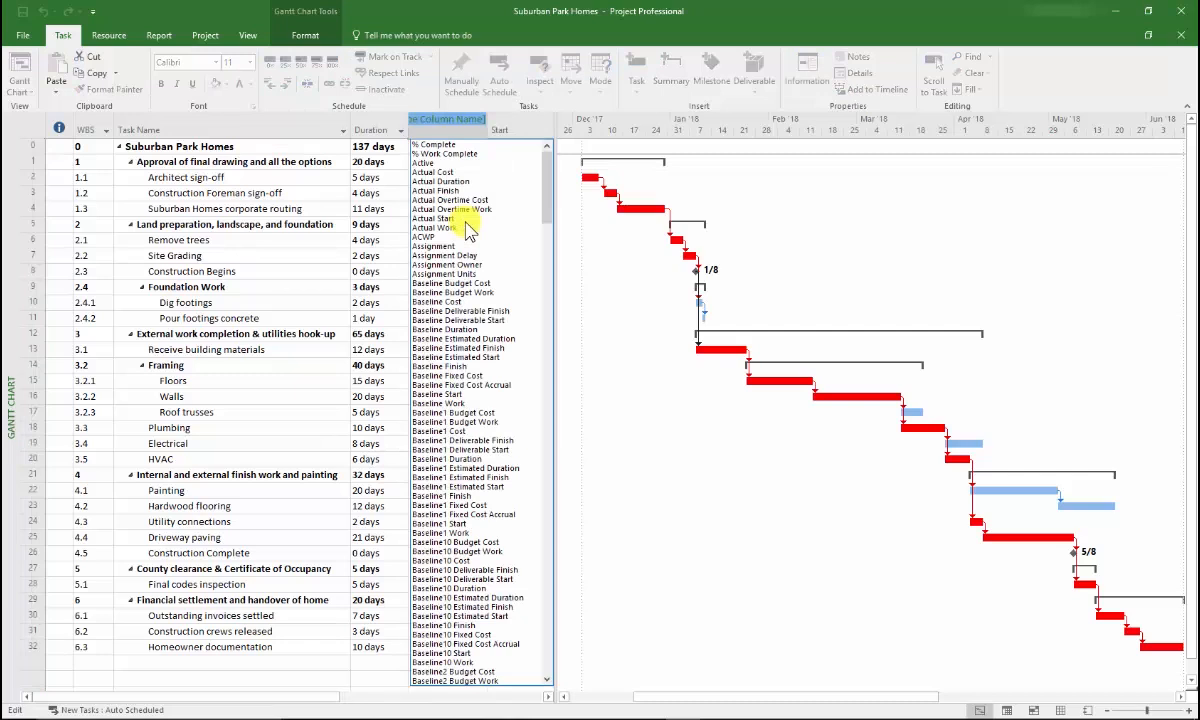
type("Work")
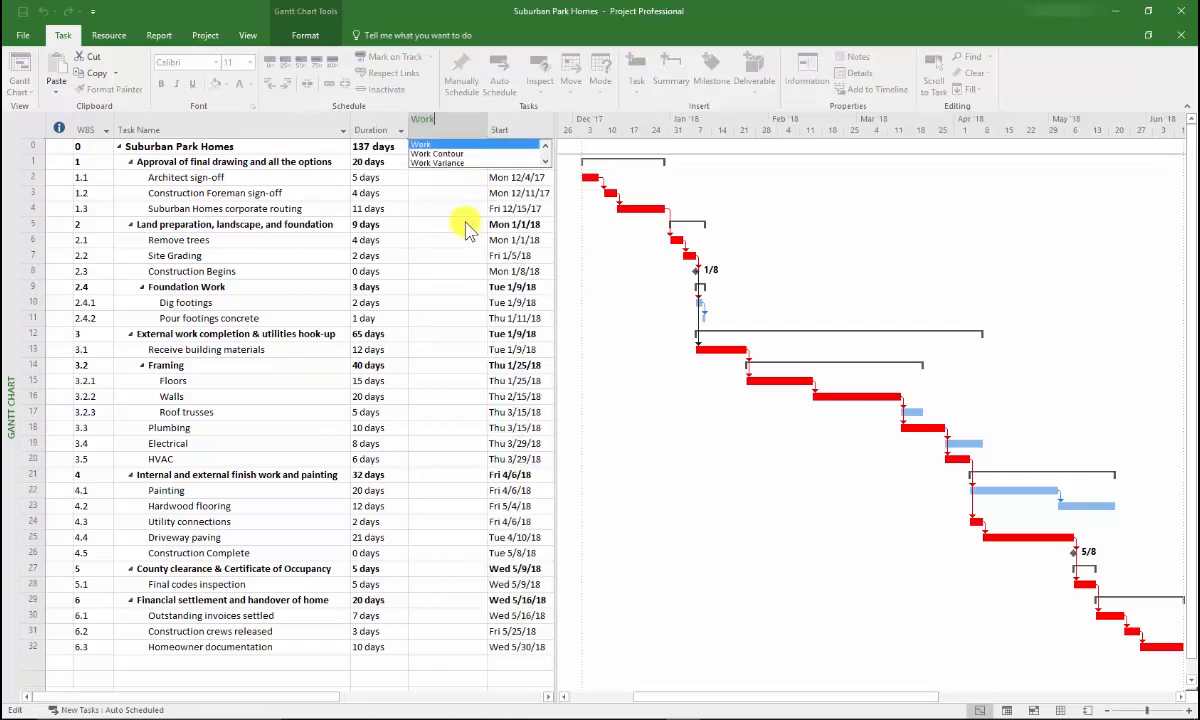
key("Return")
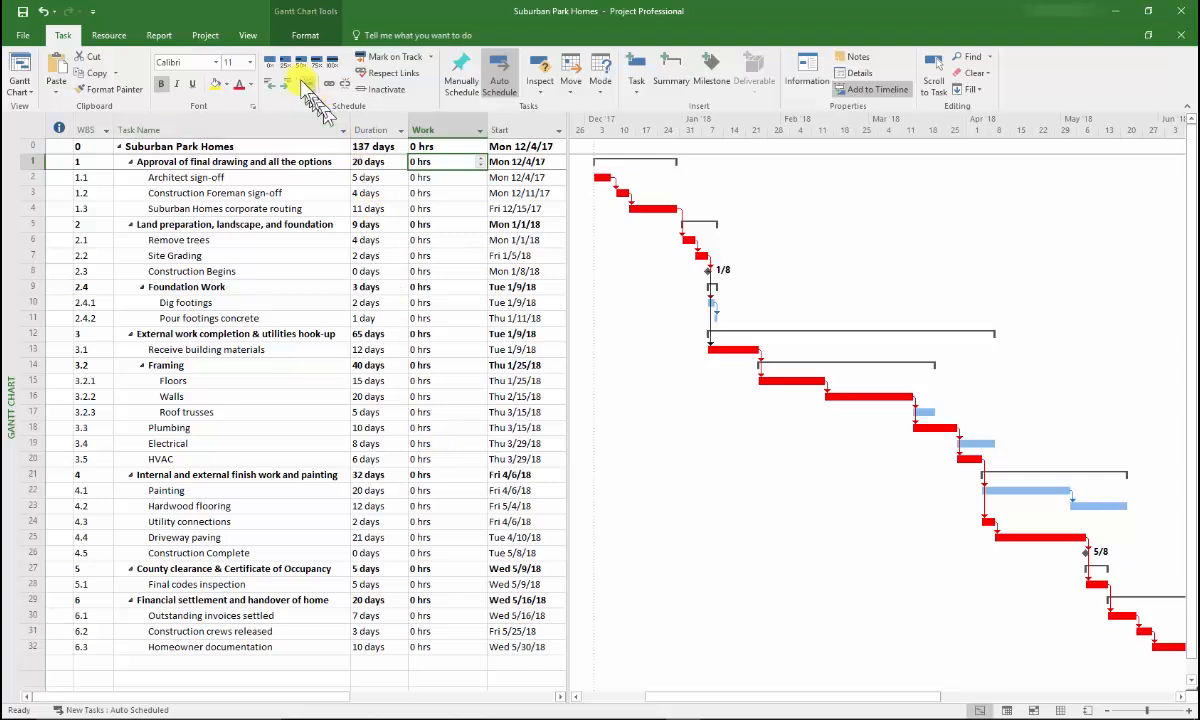
Show the Task Form as the details pane below the Gantt chart, displaying Resources & Predecessors
left_click(247, 36)
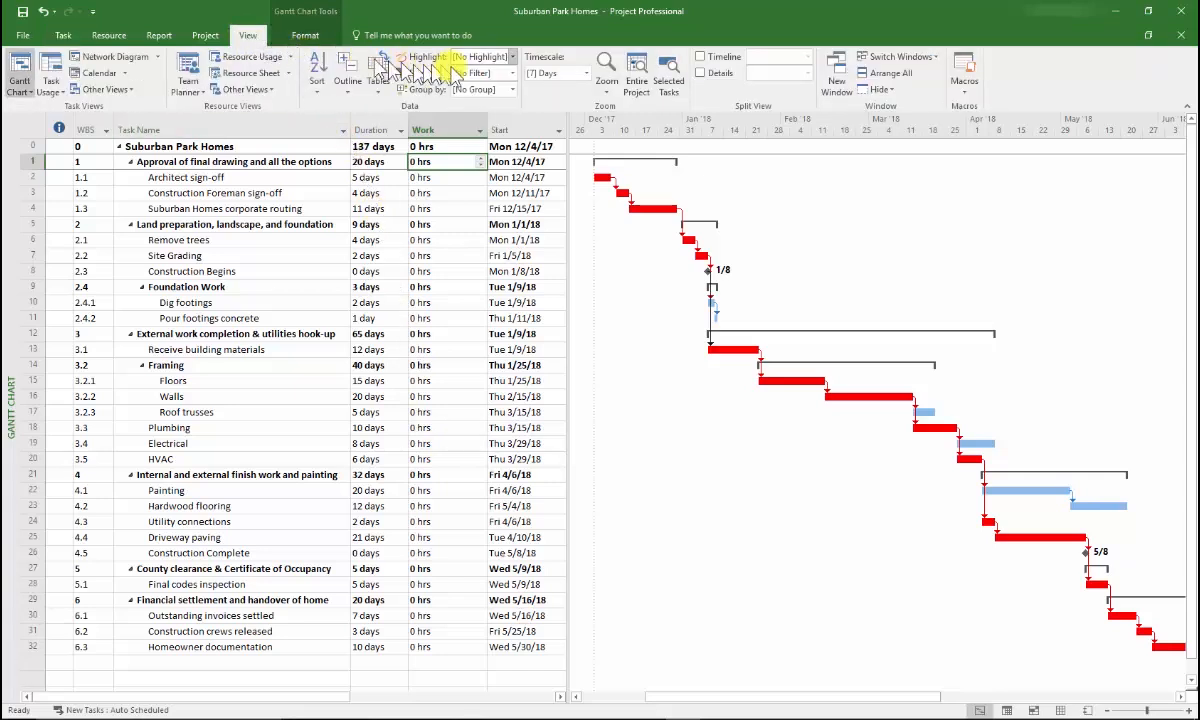
left_click(701, 75)
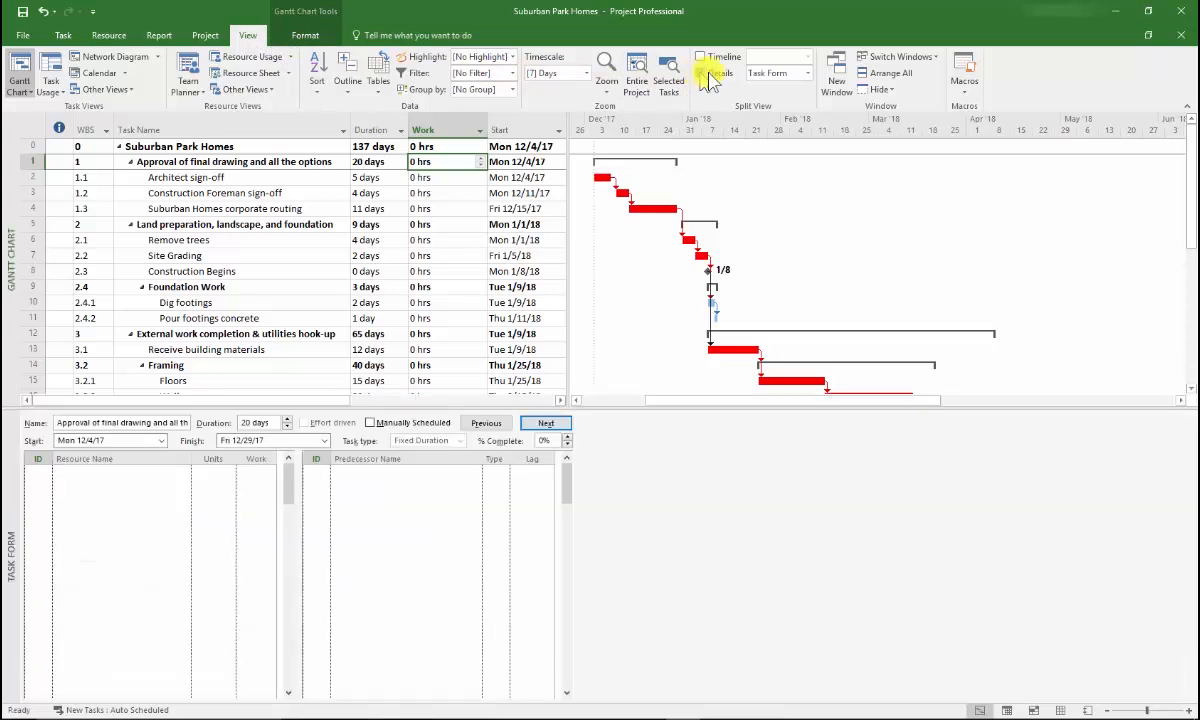
left_click(806, 73)
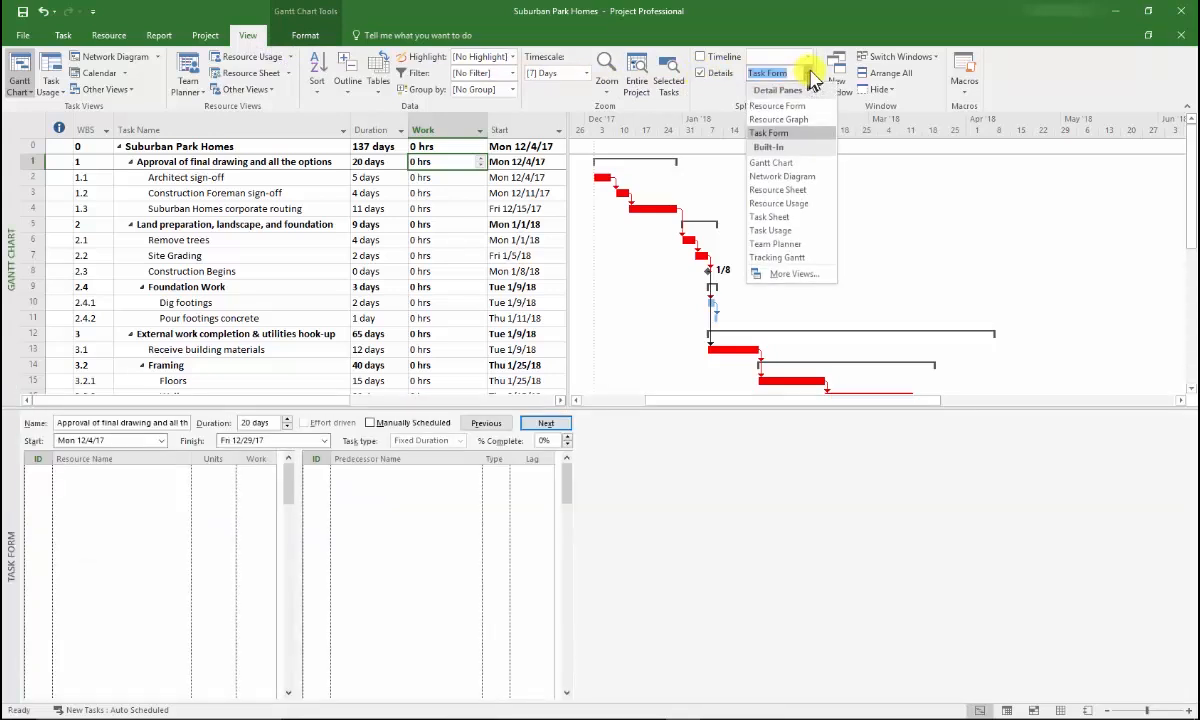
left_click(793, 133)
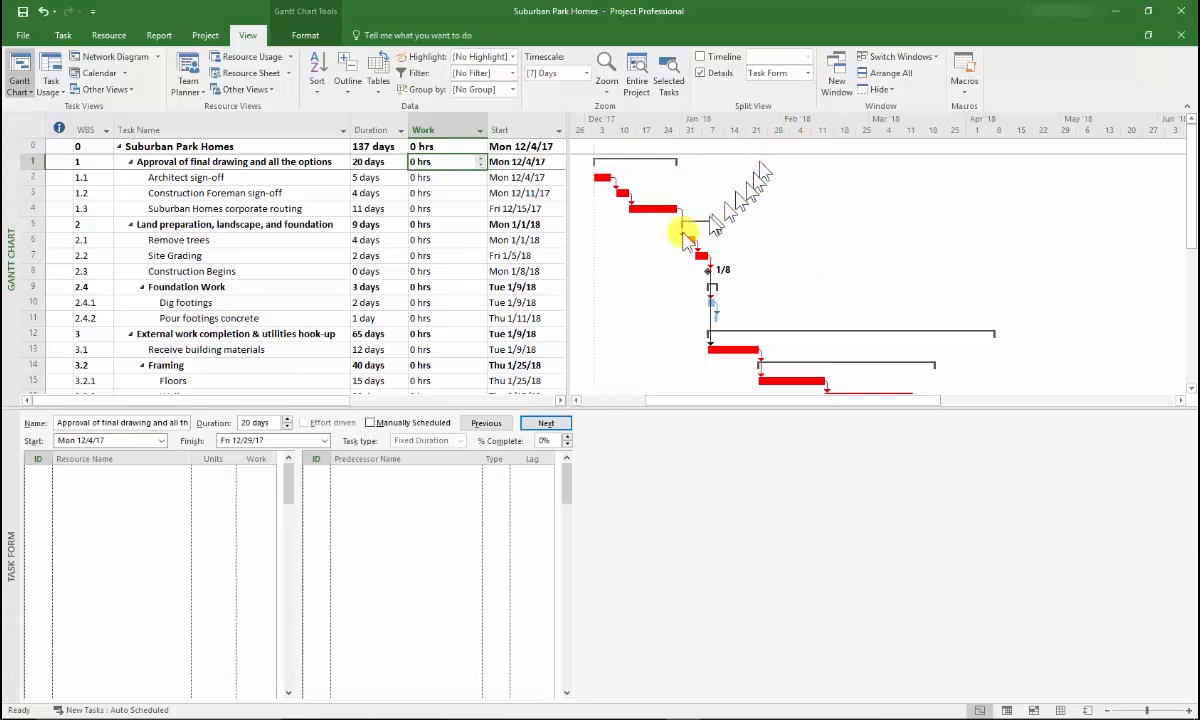
right_click(365, 506)
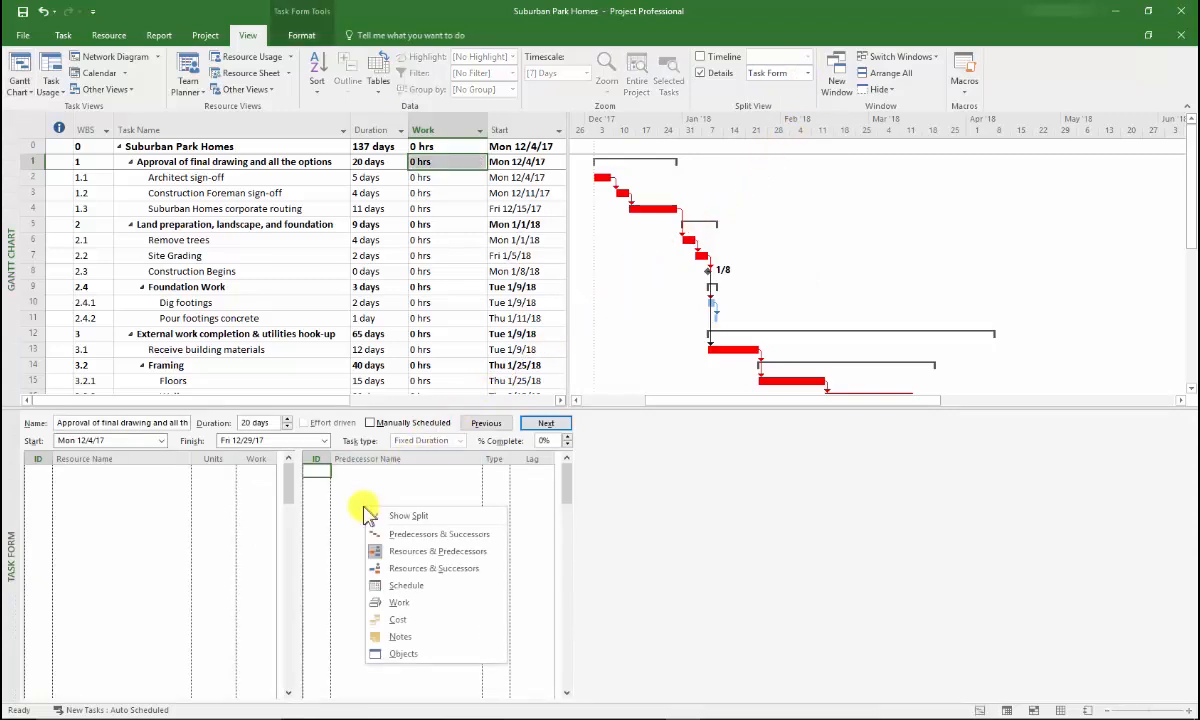
left_click(490, 553)
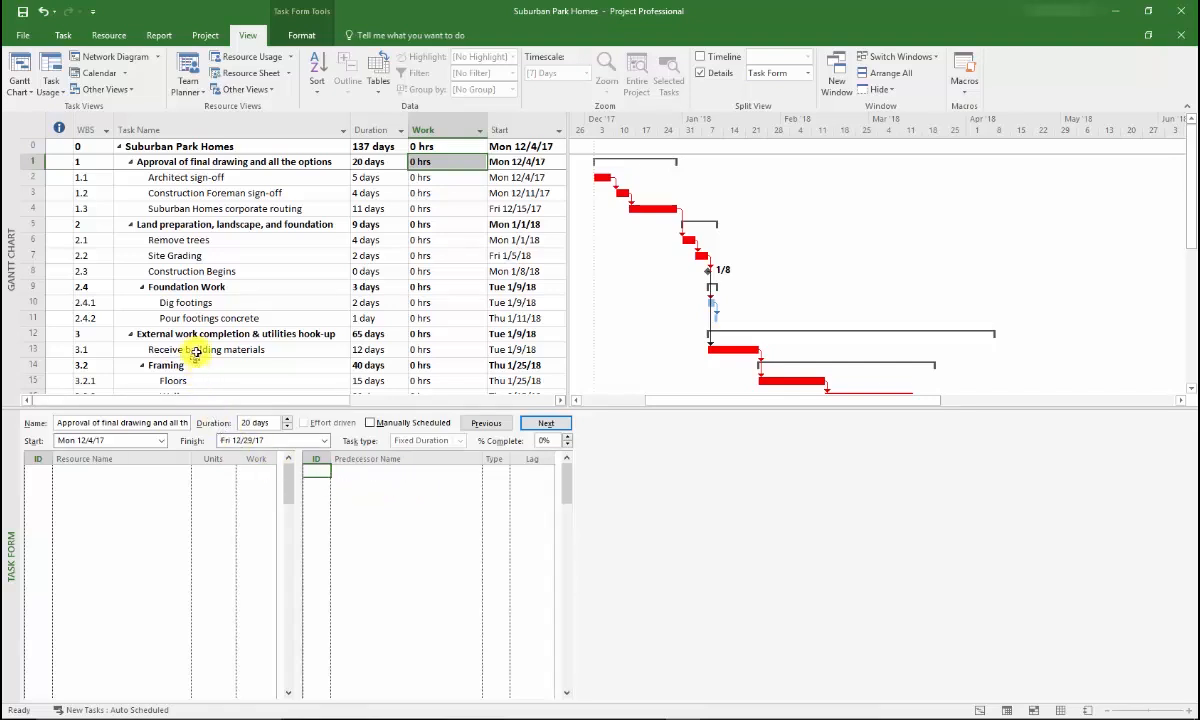
Assign the first resource (initials BF) to the Electrical task, leaving the assignment's units and work blank
key("Down")
key("Down")
key("Down")
key("Down")
key("Down")
key("Down")
key("Down")
key("Down")
key("Down")
key("Down")
key("Down")
key("Down")
key("Down")
key("Down")
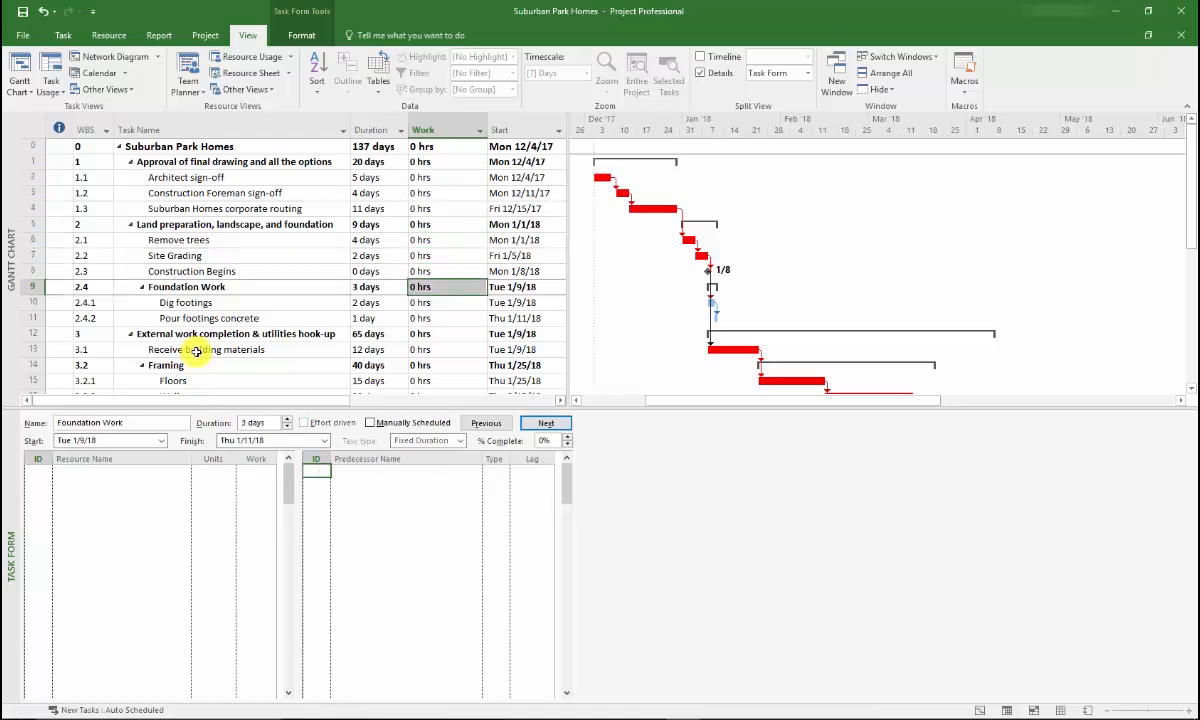
key("Down")
key("Down")
key("Down")
key("Down")
key("Down")
key("Down")
key("Down")
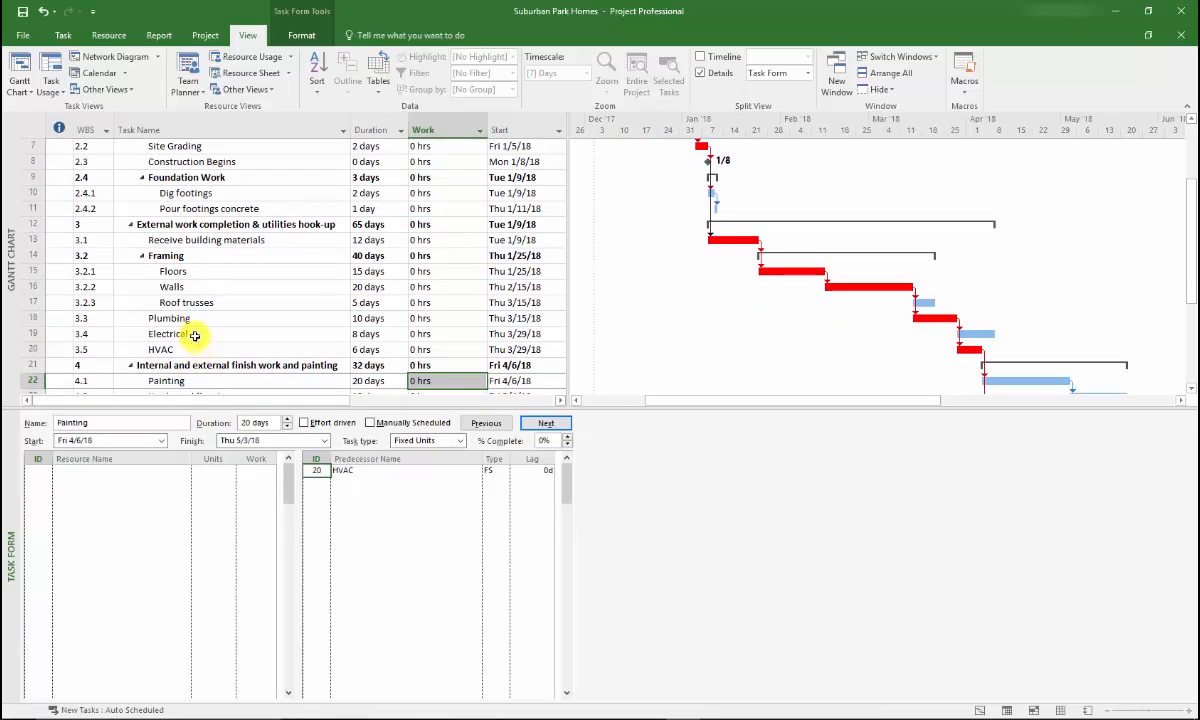
left_click(195, 336)
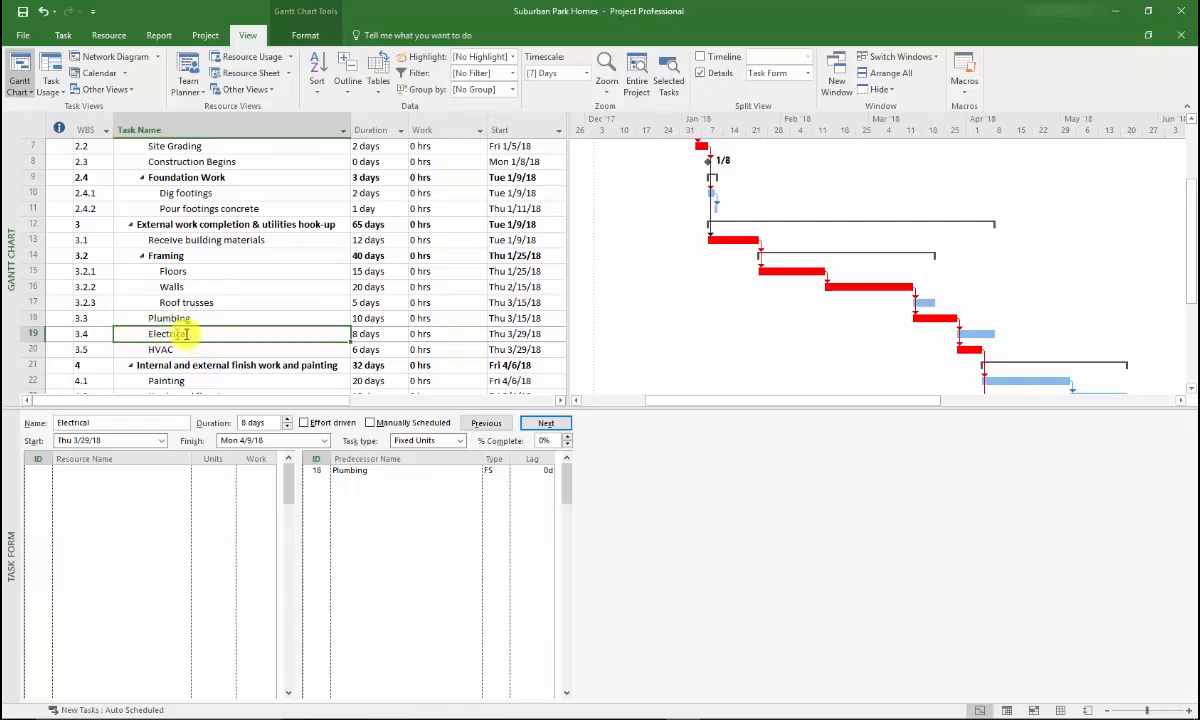
left_click(69, 472)
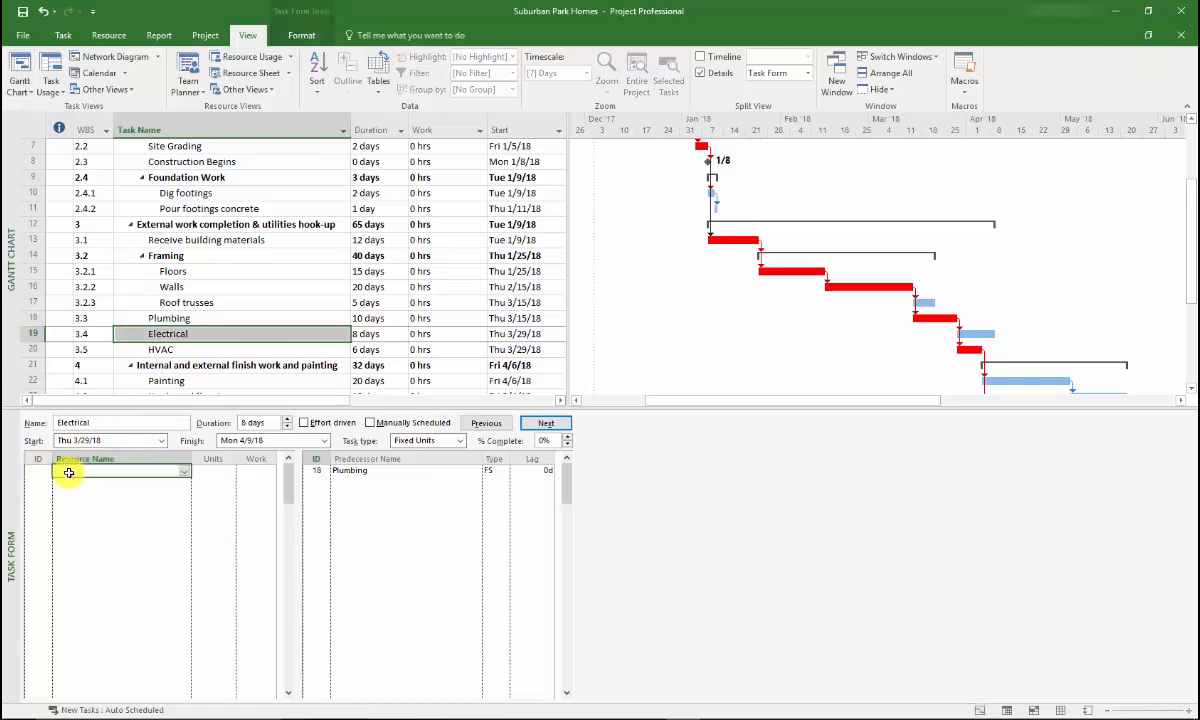
left_click(185, 472)
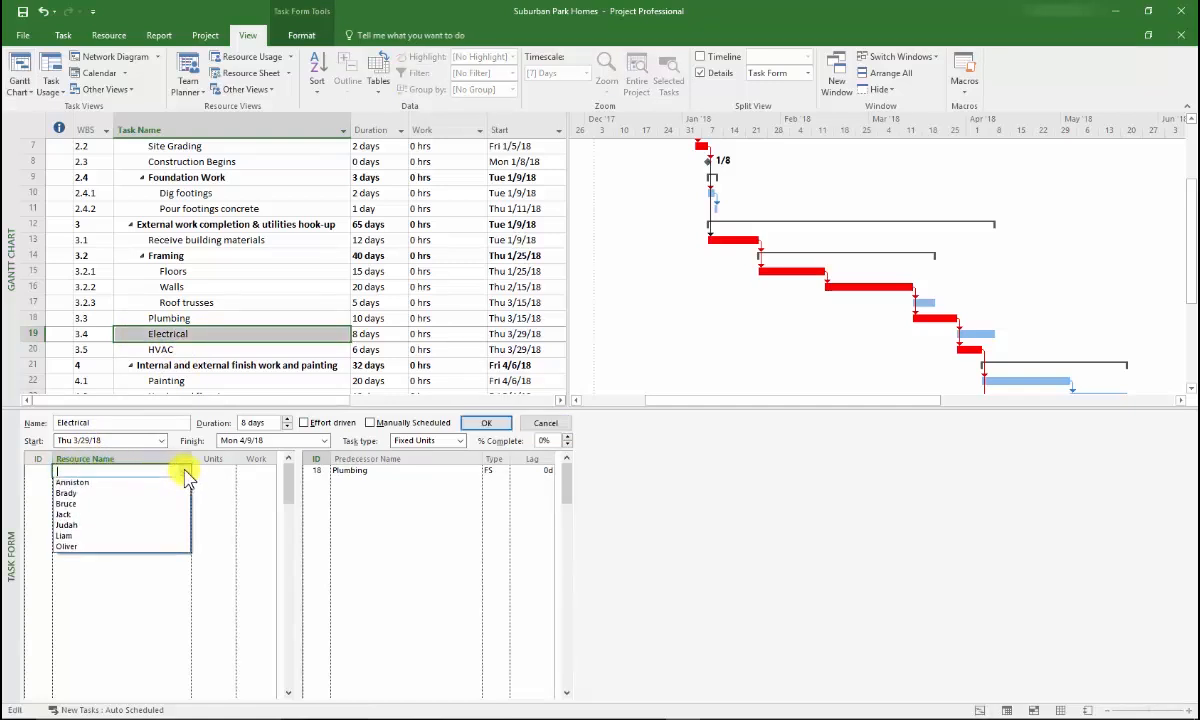
left_click(131, 504)
left_click(212, 471)
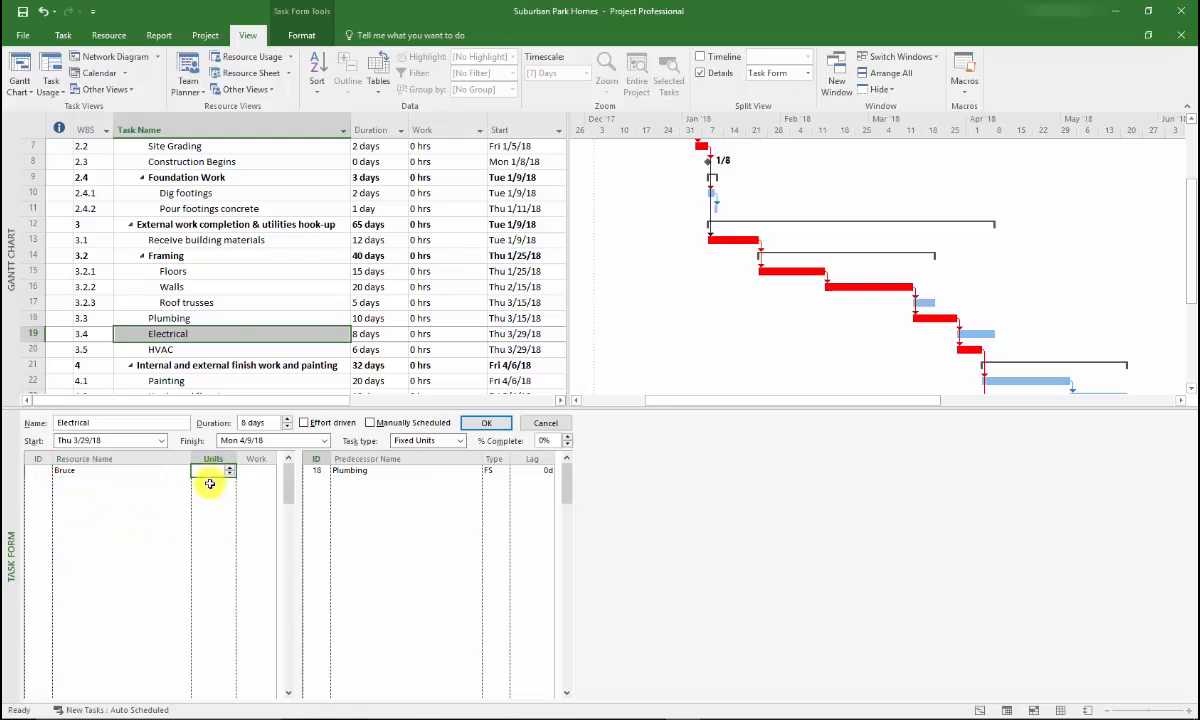
left_click(229, 474)
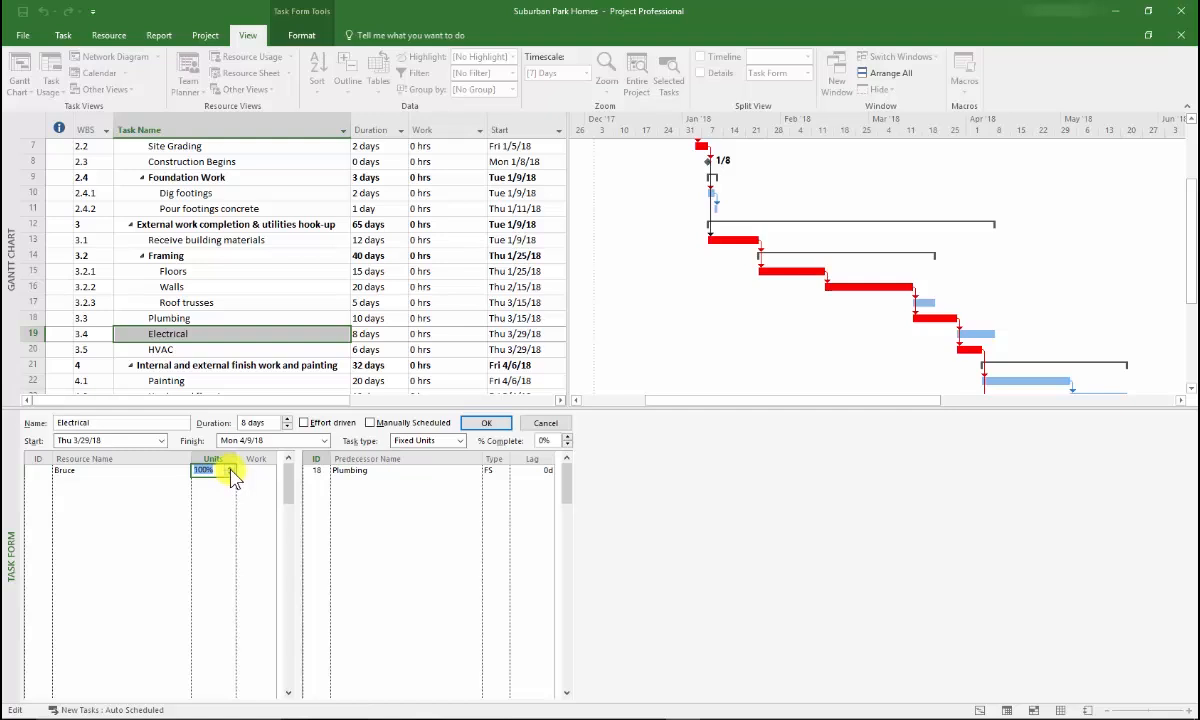
key("Escape")
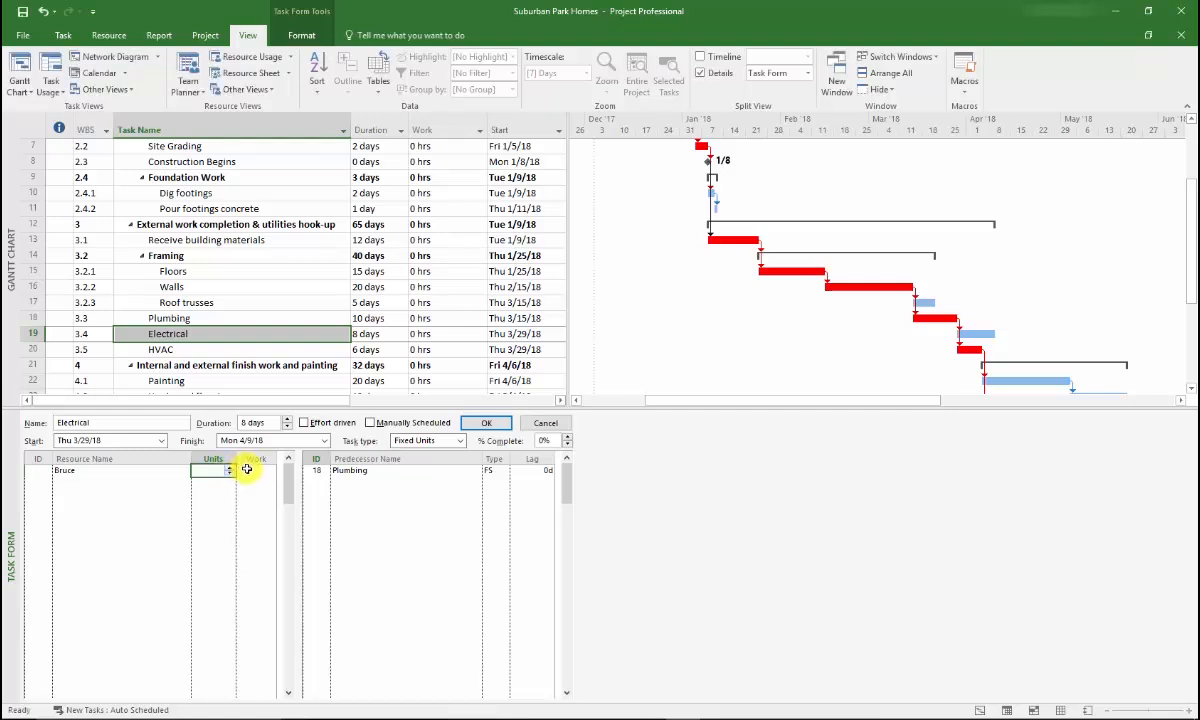
left_click(246, 469)
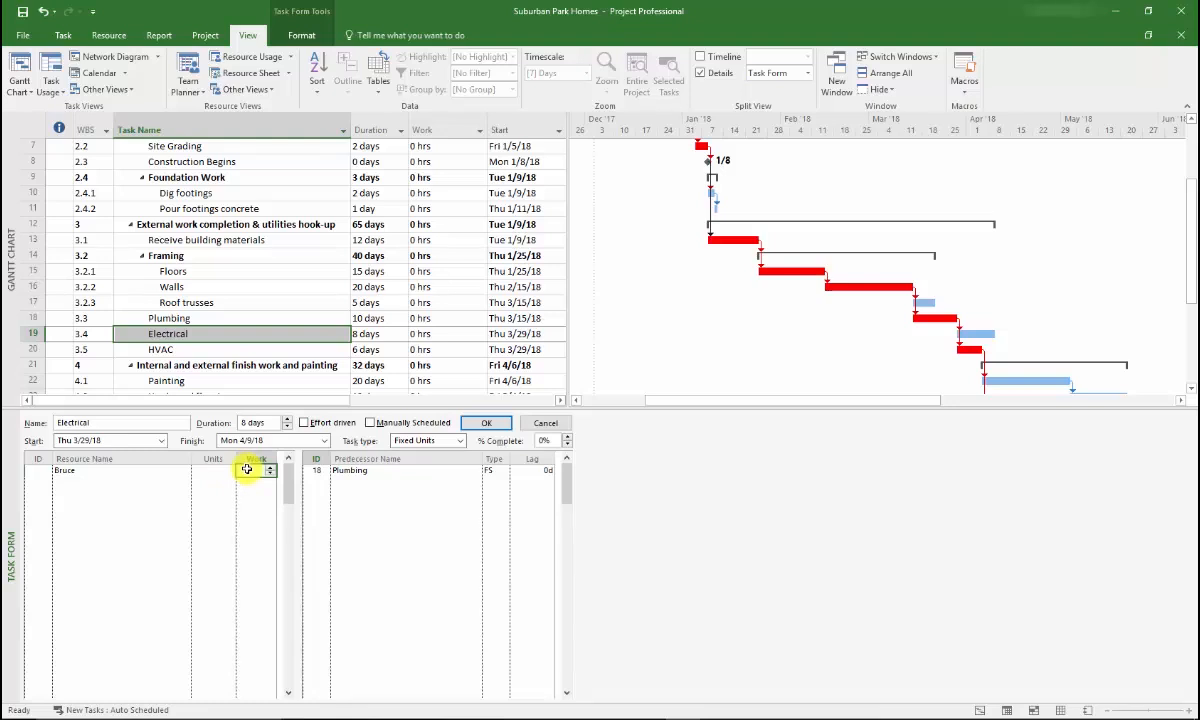
left_click(487, 427)
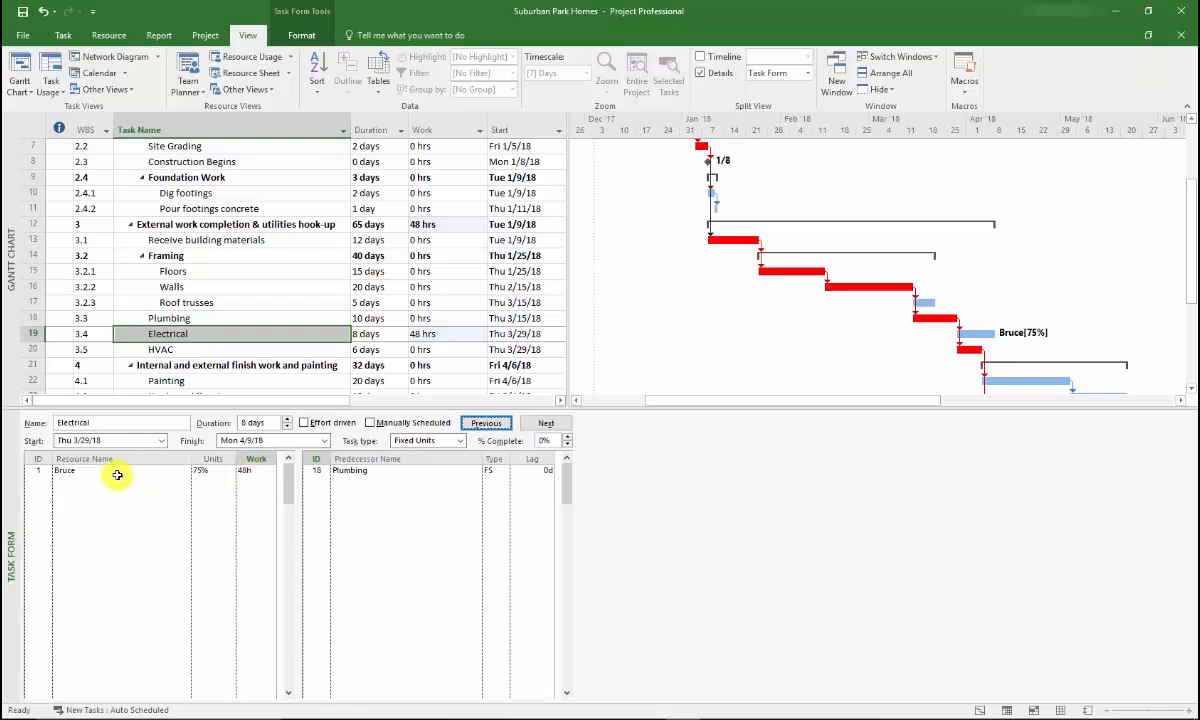
Add the second resource (initials JC) to the Electrical task, leaving its units and work blank
left_click_drag(118, 475, 439, 332)
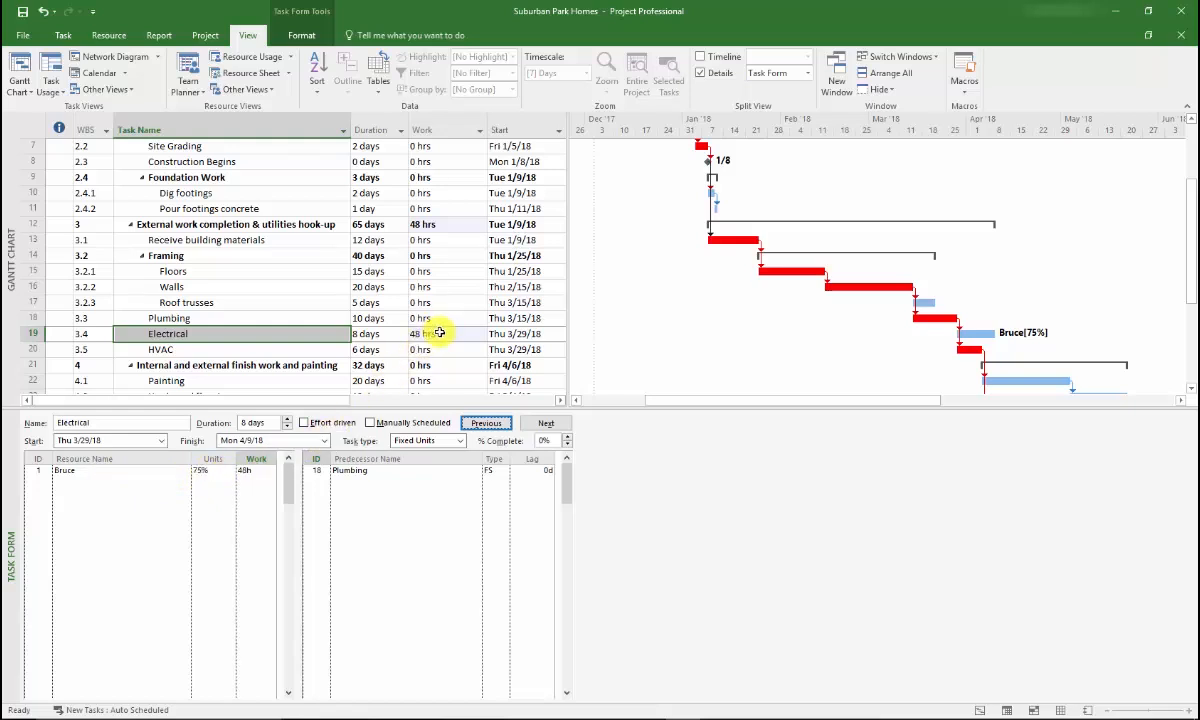
left_click(83, 484)
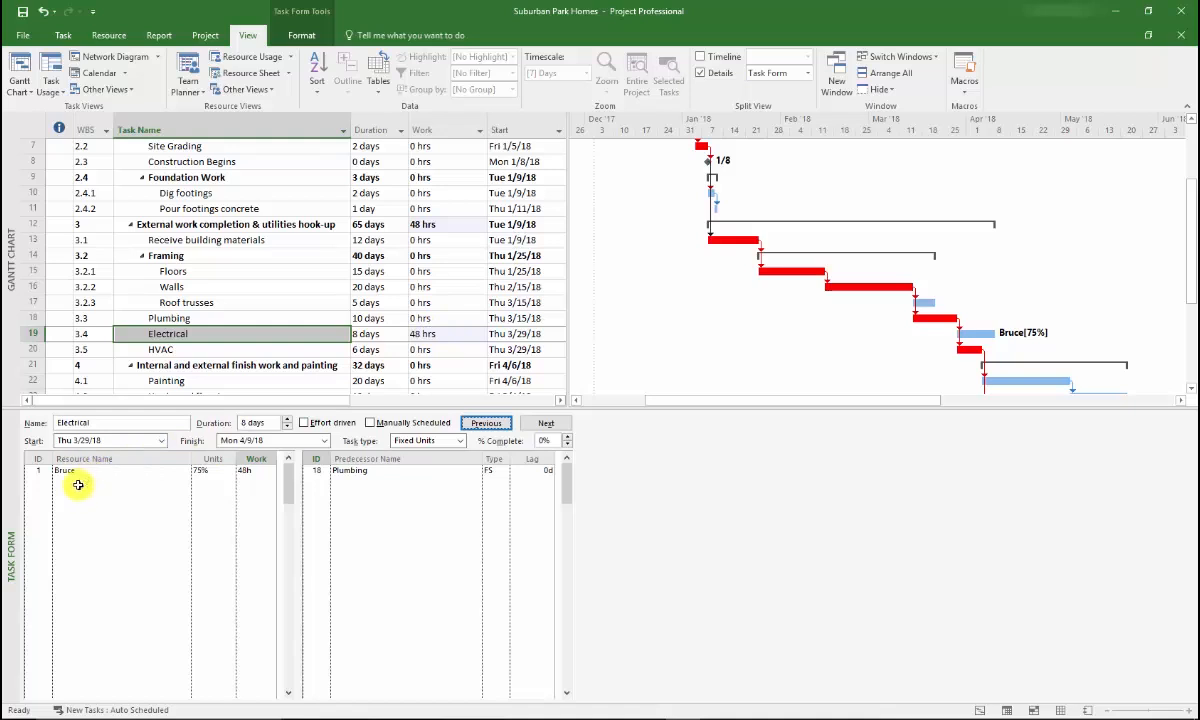
left_click(185, 484)
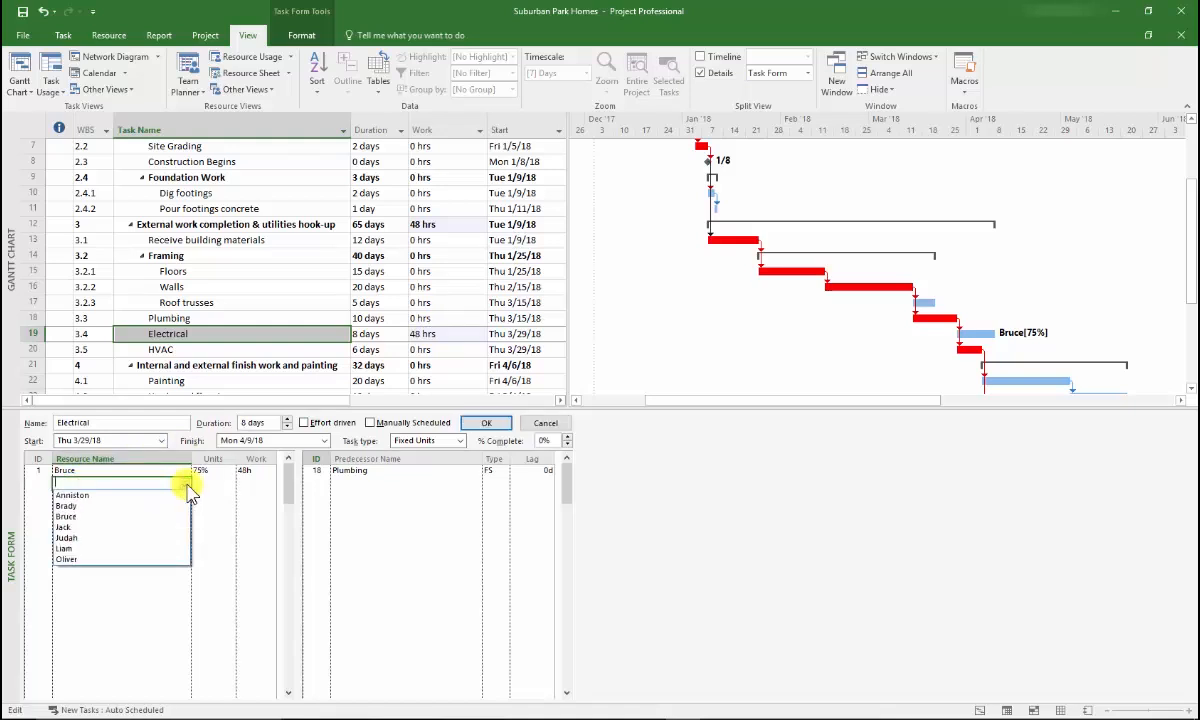
left_click(90, 528)
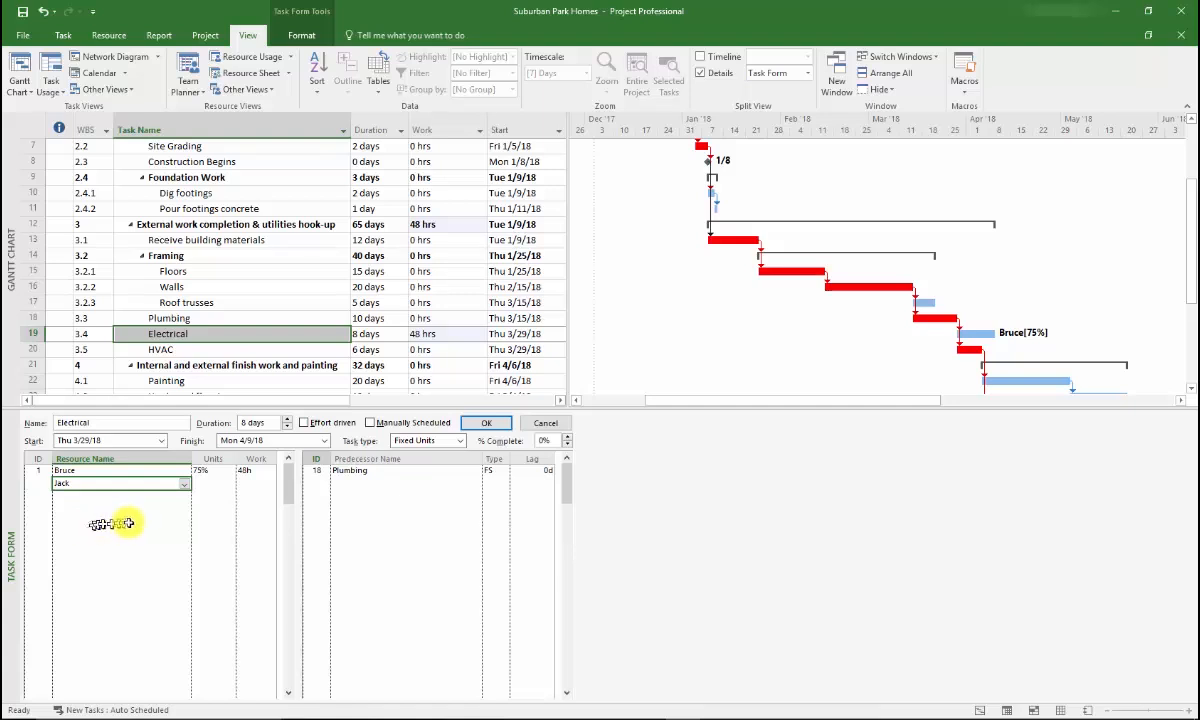
left_click(487, 426)
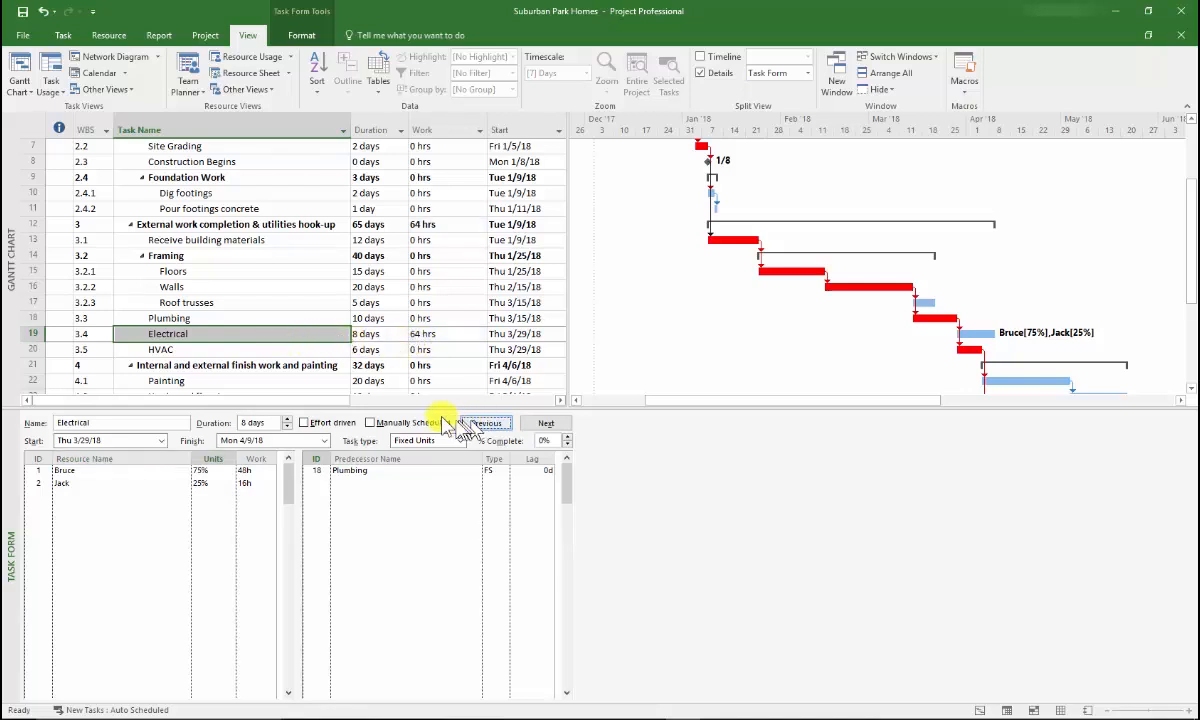
Review the work hours across the task list and the resource assignments beside the Electrical task's Gantt bar
key("Up")
key("Up")
key("Up")
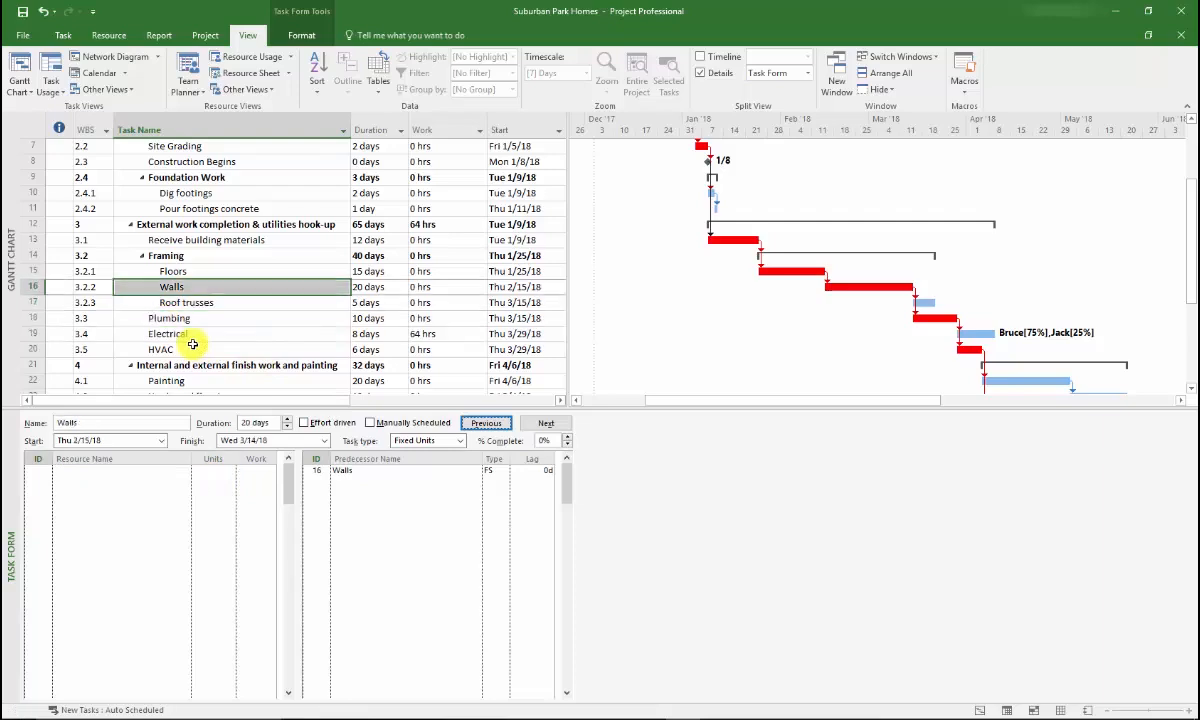
key("Up")
key("Up")
key("Up")
key("Up")
key("Up")
key("Up")
key("Up")
key("Up")
key("Up")
key("Up")
key("Up")
key("Up")
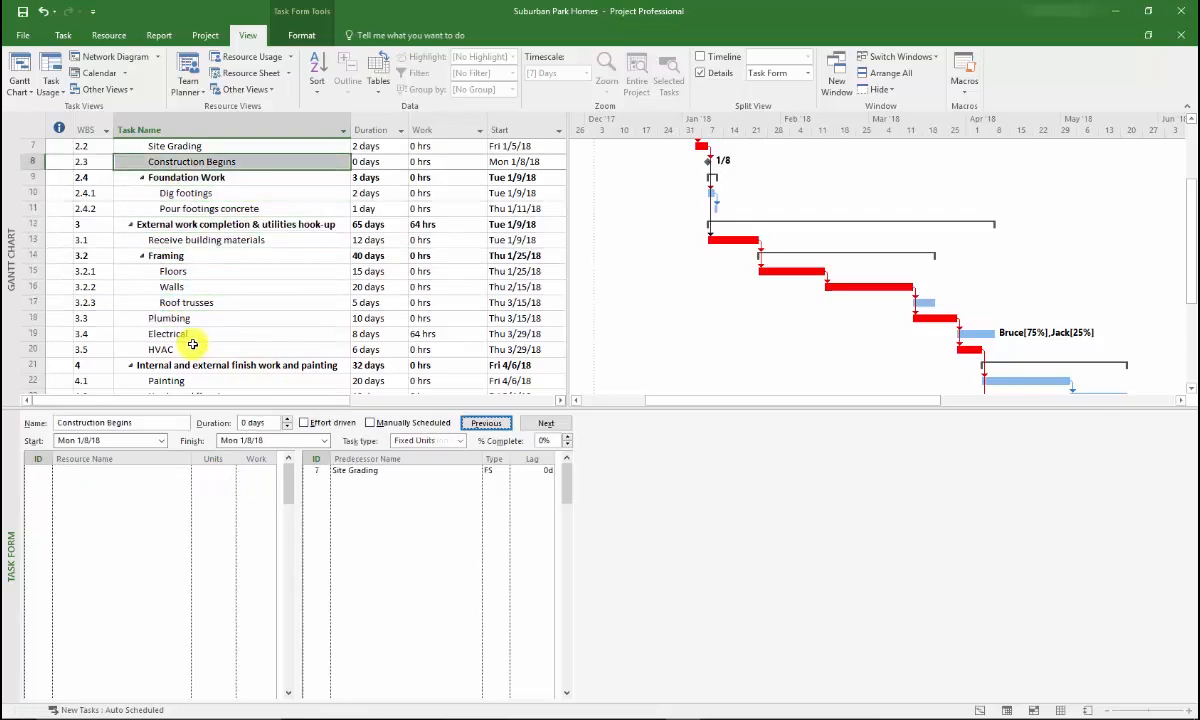
key("Up")
key("Up")
key("Up")
key("Up")
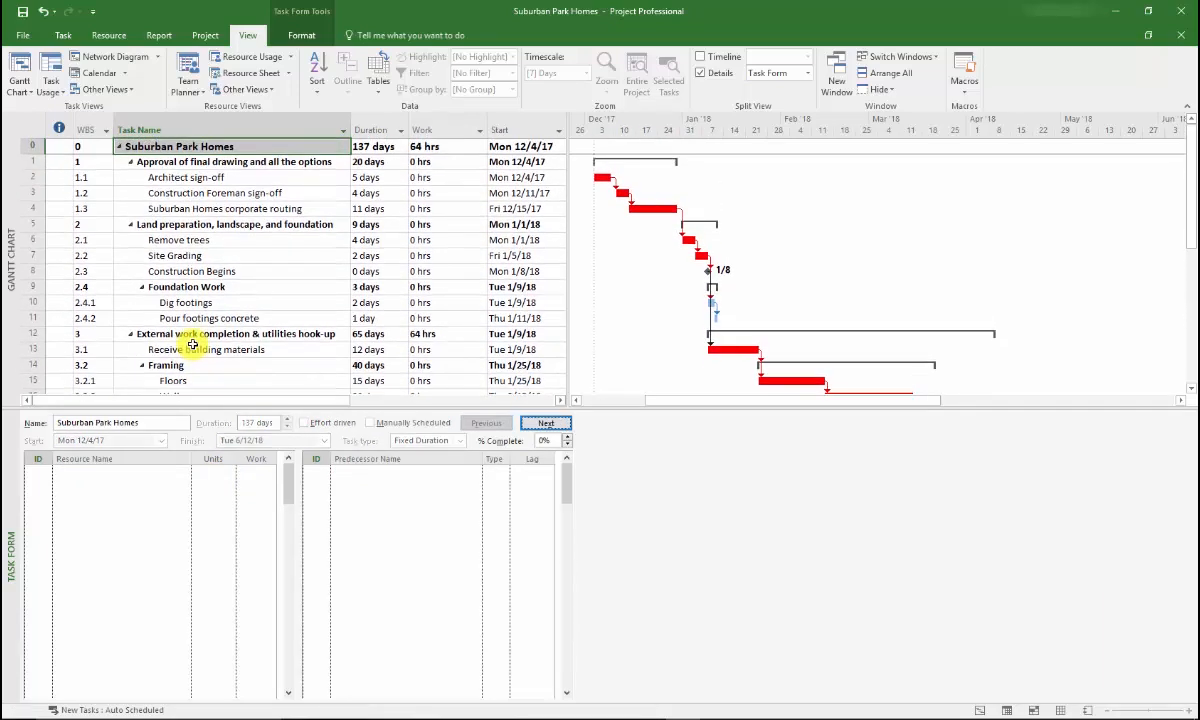
key("Down")
key("Down")
key("Down")
key("Down")
key("Down")
key("Down")
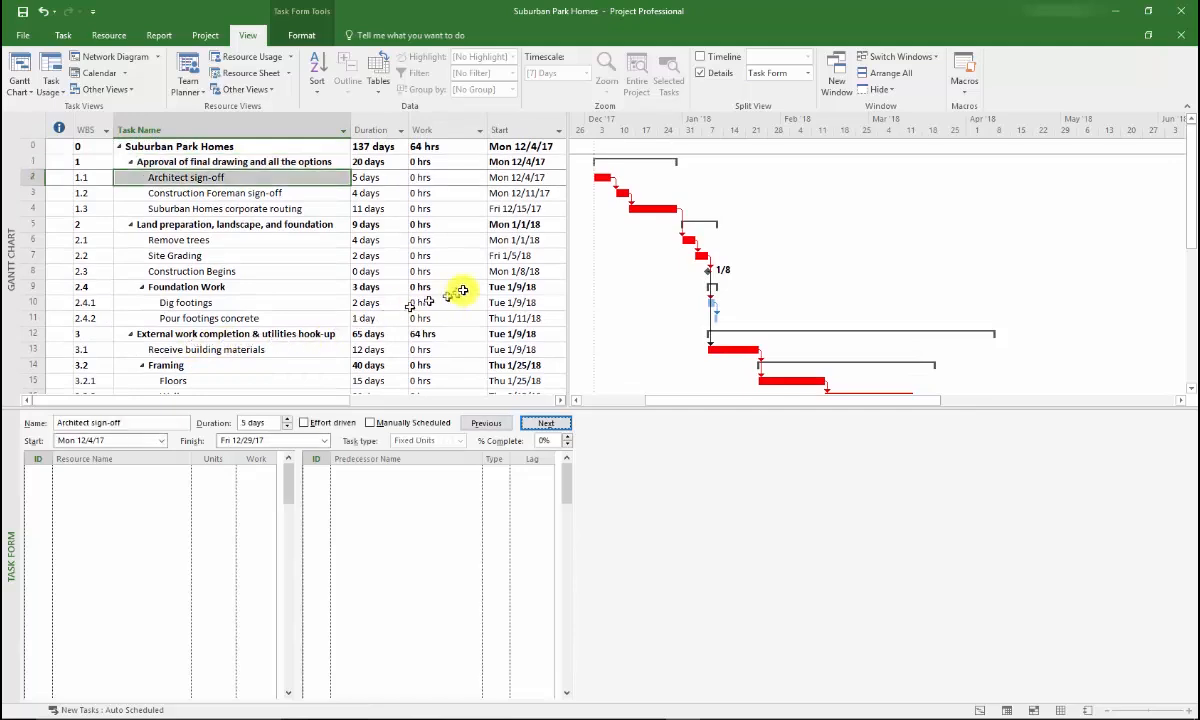
key("Down")
key("Down")
key("Down")
key("Down")
key("Down")
key("Down")
key("Down")
key("Down")
key("Down")
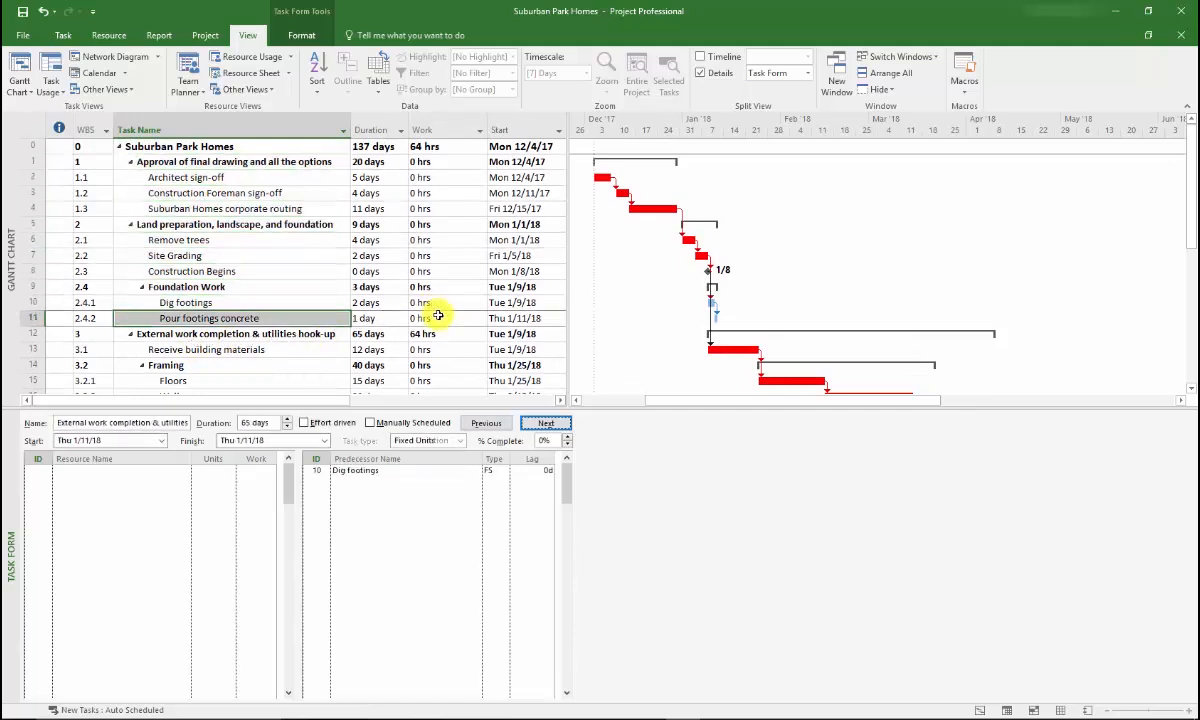
key("Down")
key("Down")
key("Down")
key("Down")
key("Down")
key("Down")
key("Down")
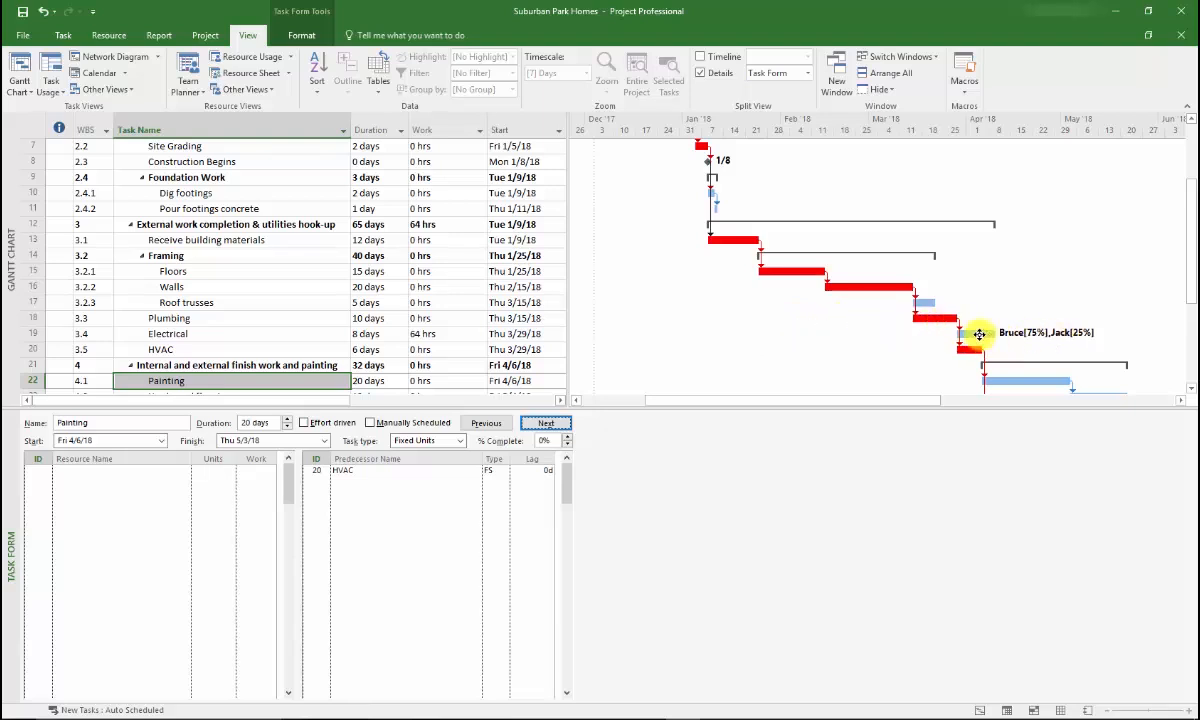
mouse_move(980, 334)
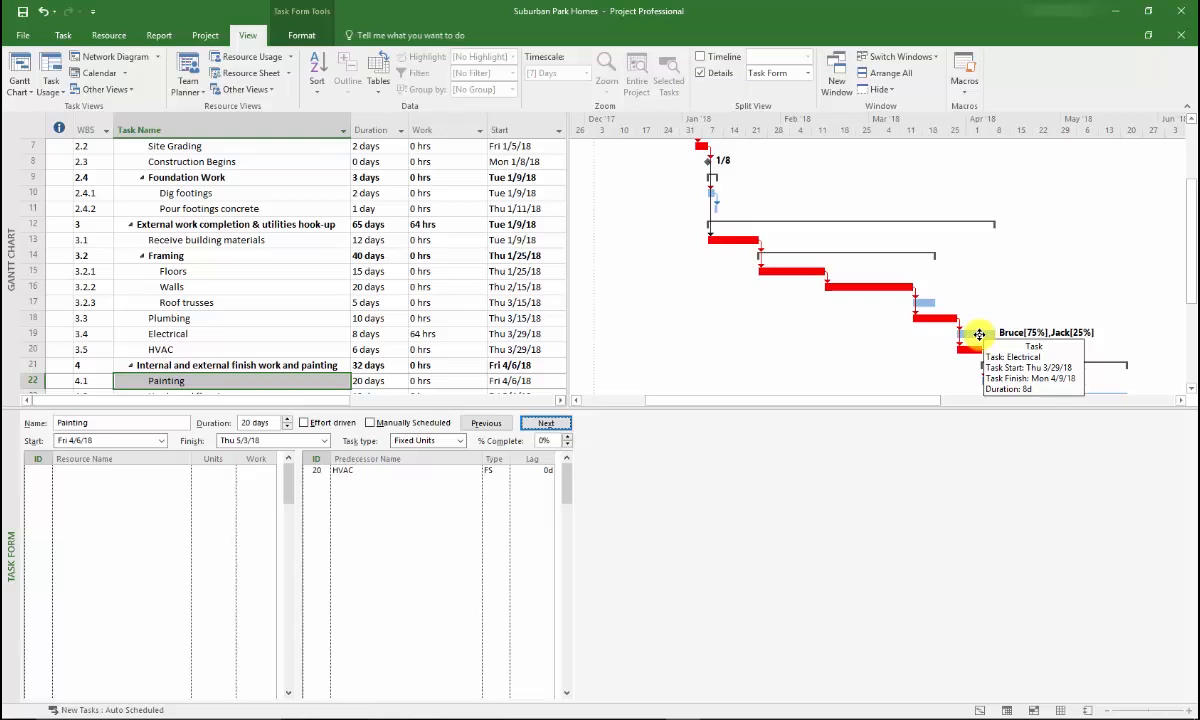